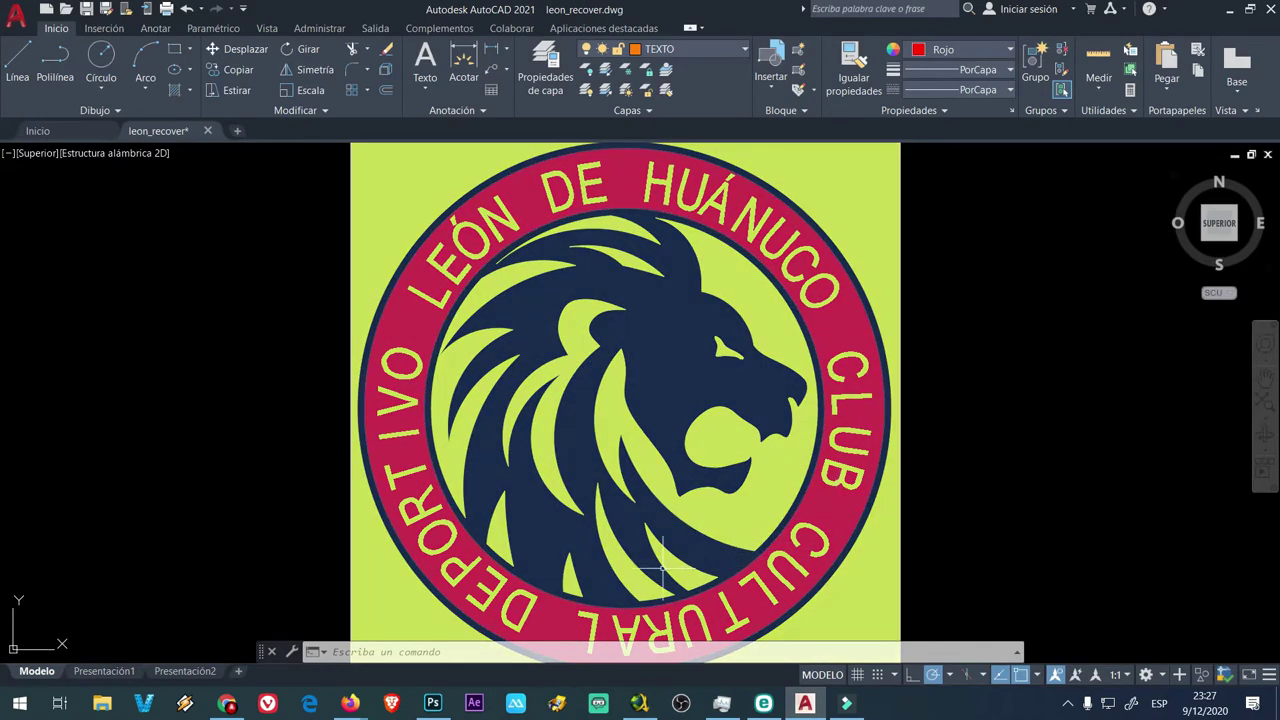
# Step: Zoom out and pan so the León de Huánuco crest and both concentric circle pairs show together
pyautogui.scroll(-2, 966, 363)
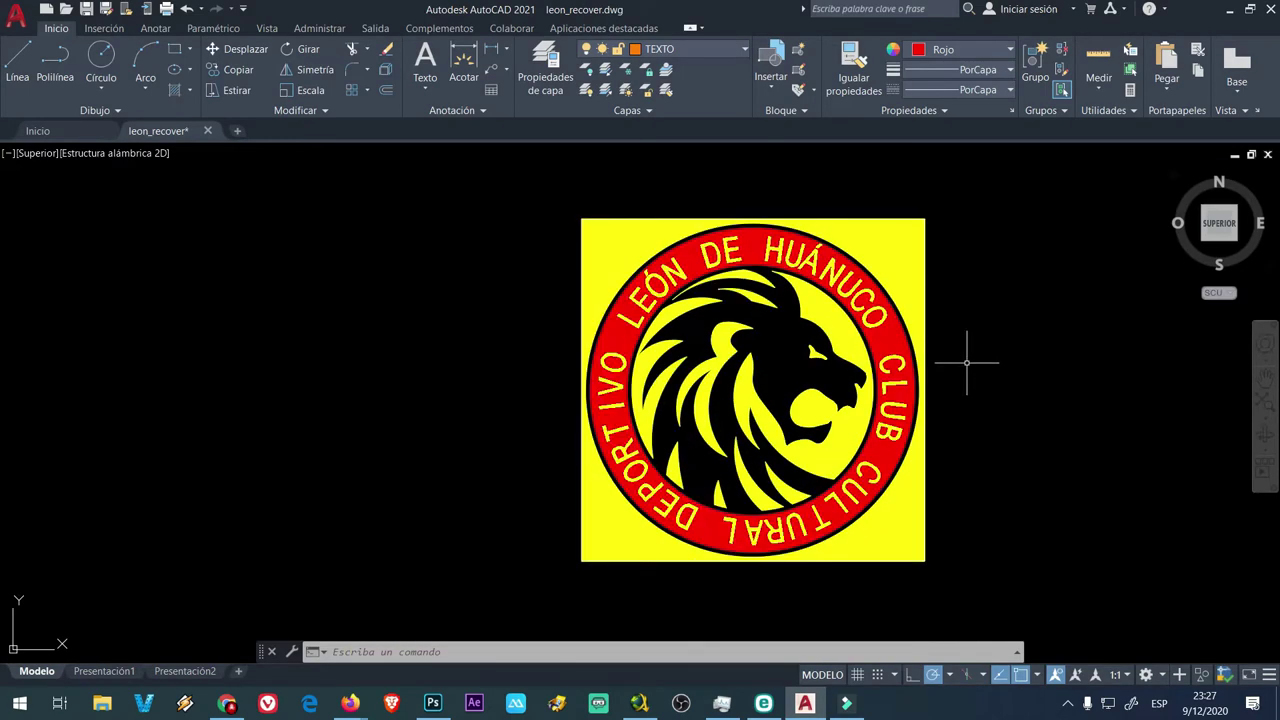
pyautogui.scroll(-2, 800, 395)
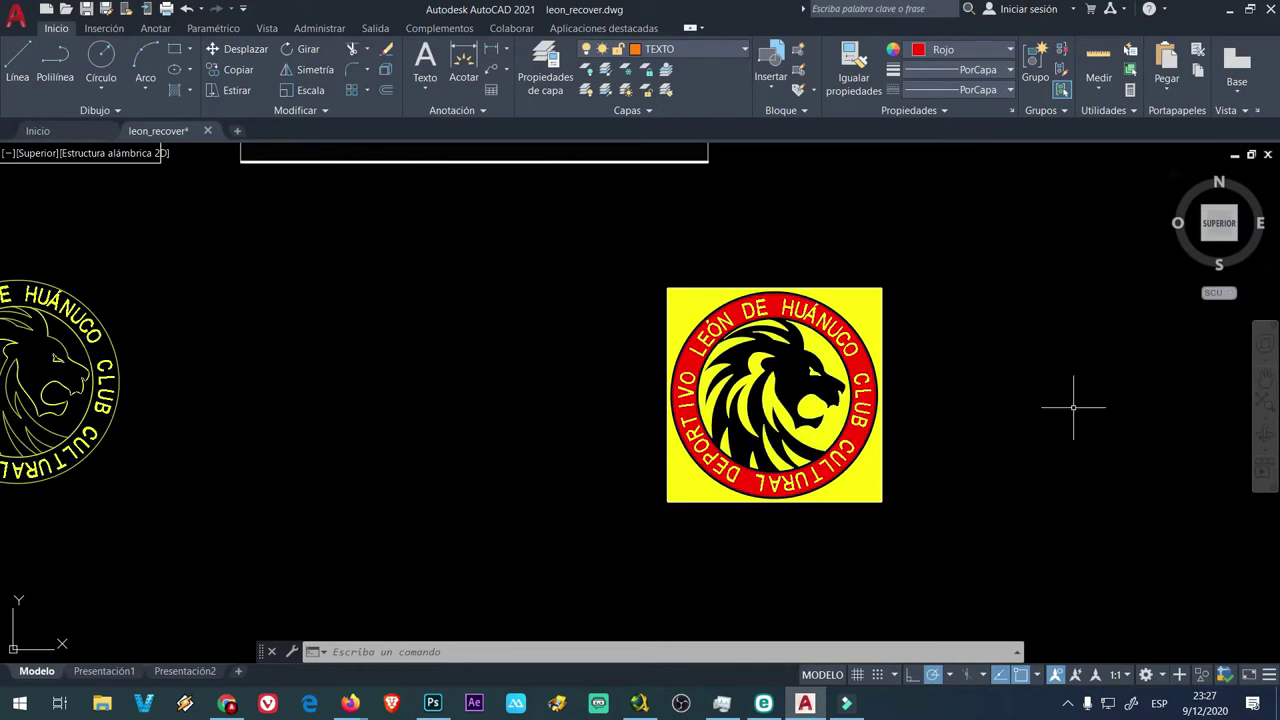
pyautogui.moveTo(1074, 409); pyautogui.dragTo(441, 417, button='middle')
# Step: Window-select both concentric circle pairs and move them left beside the crest image
pyautogui.moveTo(644, 287); pyautogui.dragTo(1272, 580)
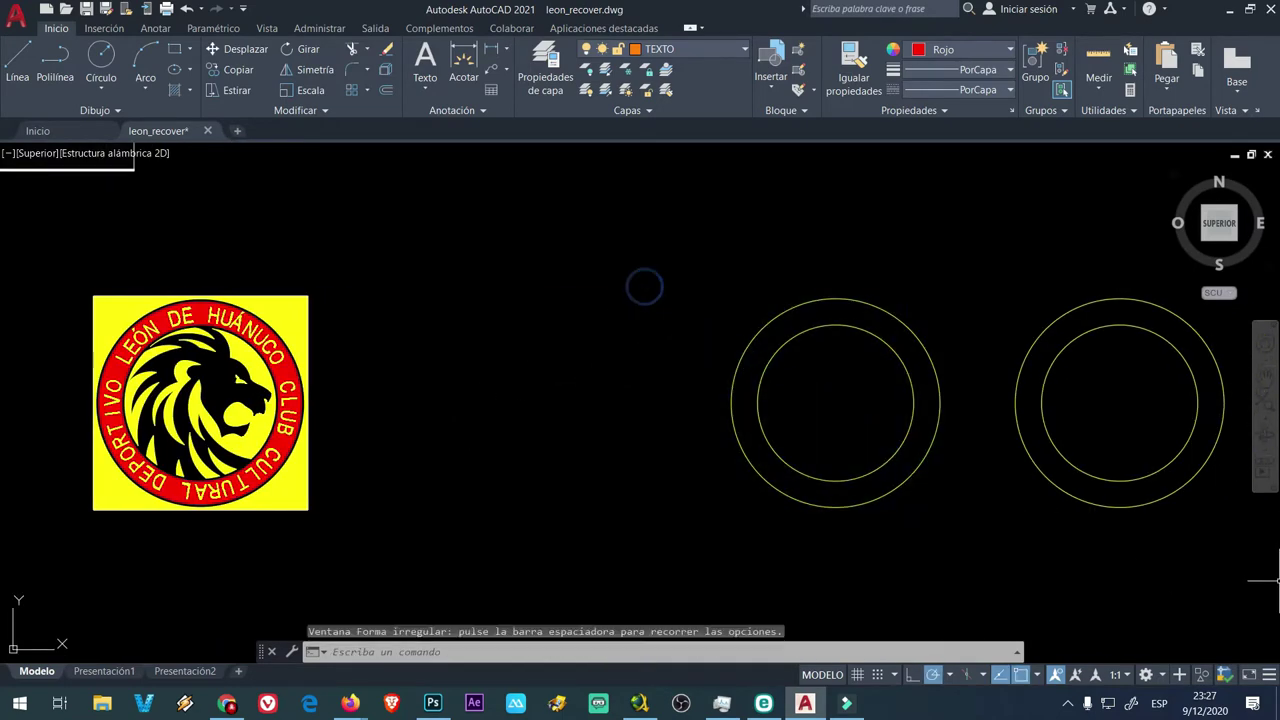
pyautogui.click(809, 317)
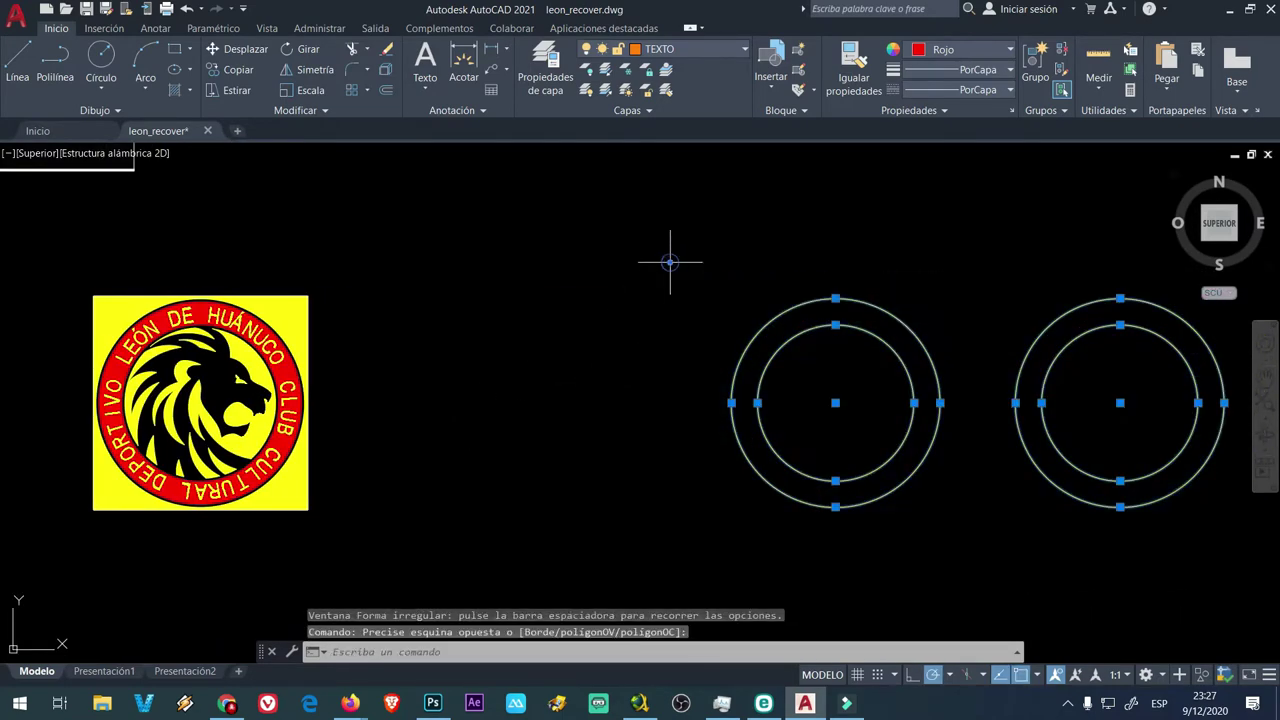
pyautogui.click(240, 49)
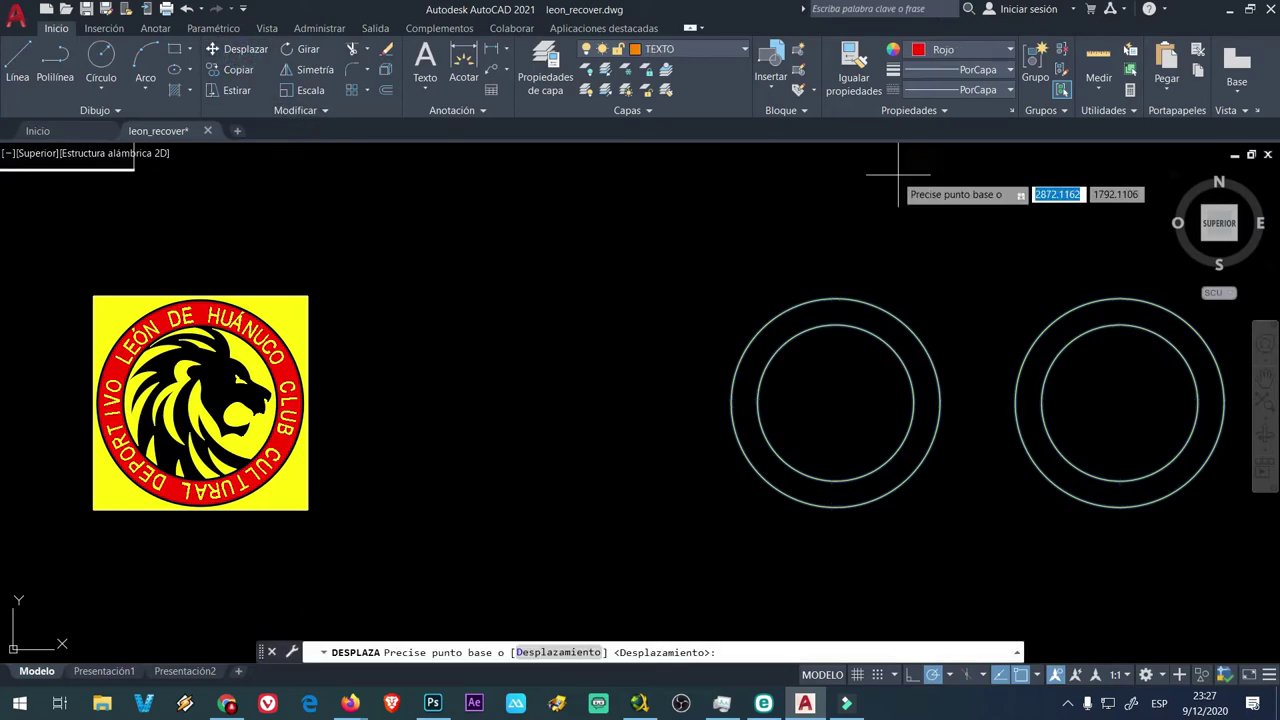
pyautogui.click(980, 184)
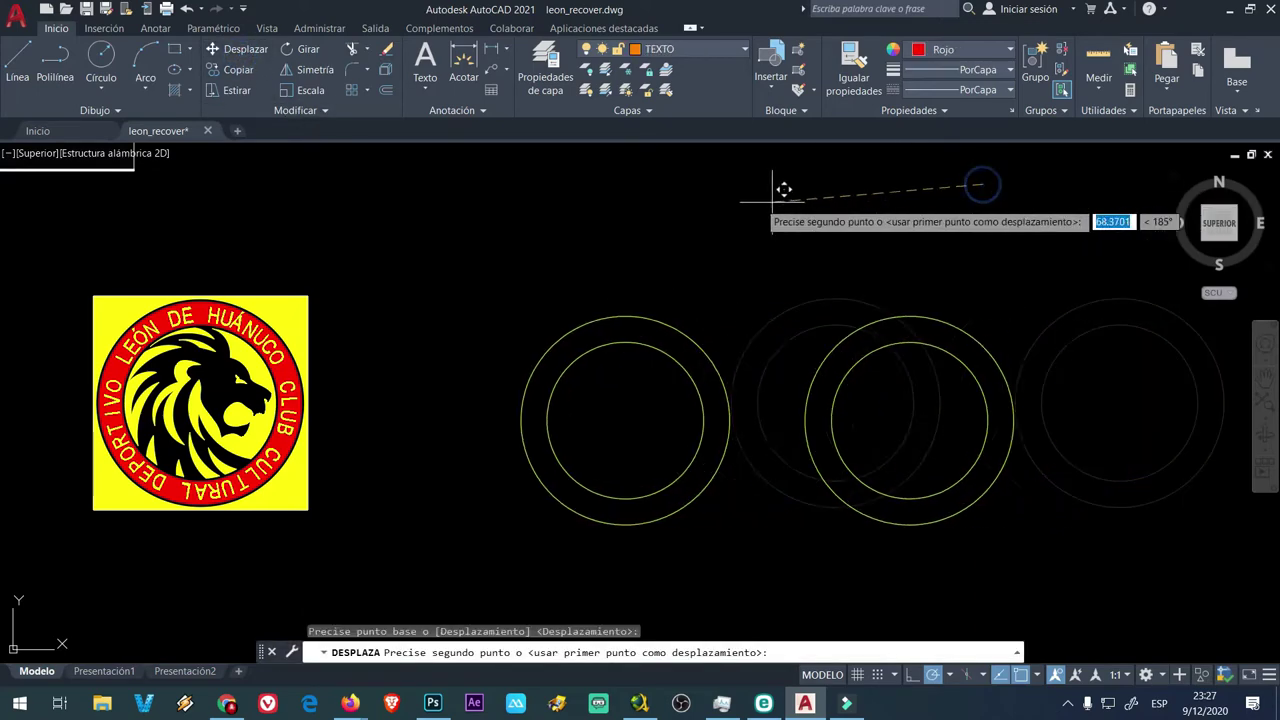
pyautogui.click(606, 184)
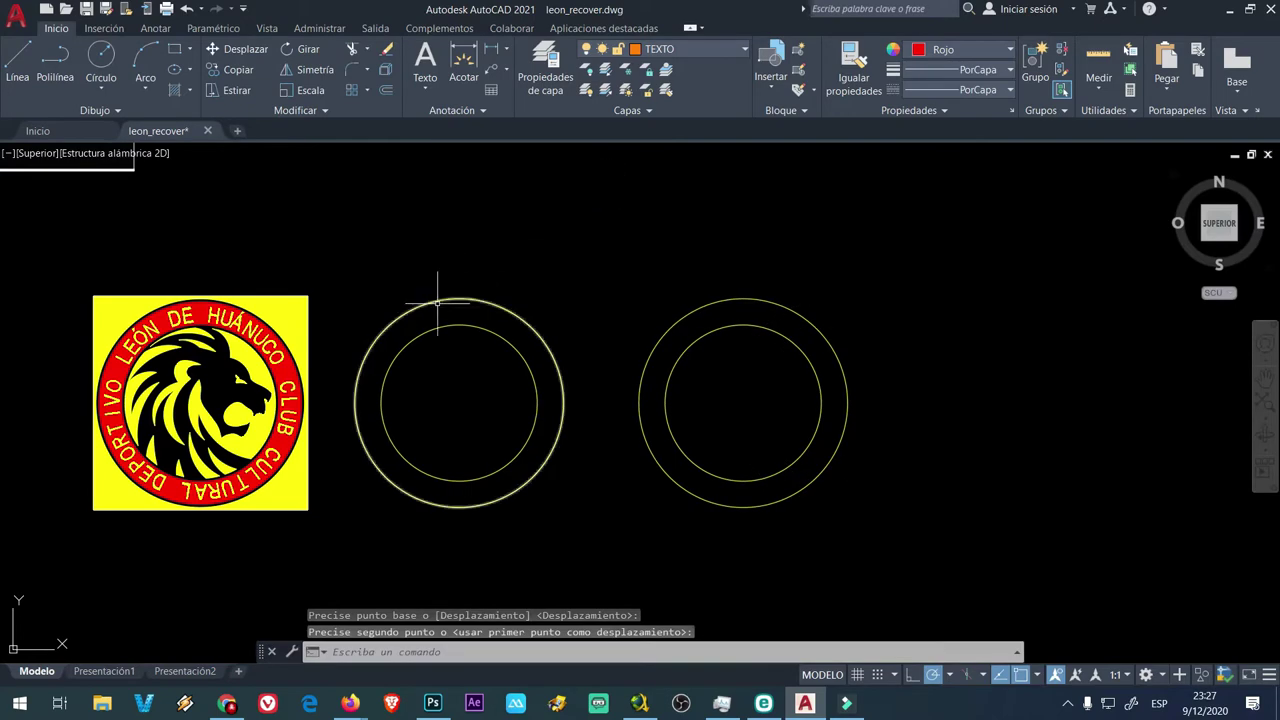
pyautogui.scroll(3, 590, 347)
pyautogui.scroll(3, 495, 380)
pyautogui.scroll(-2, 470, 375)
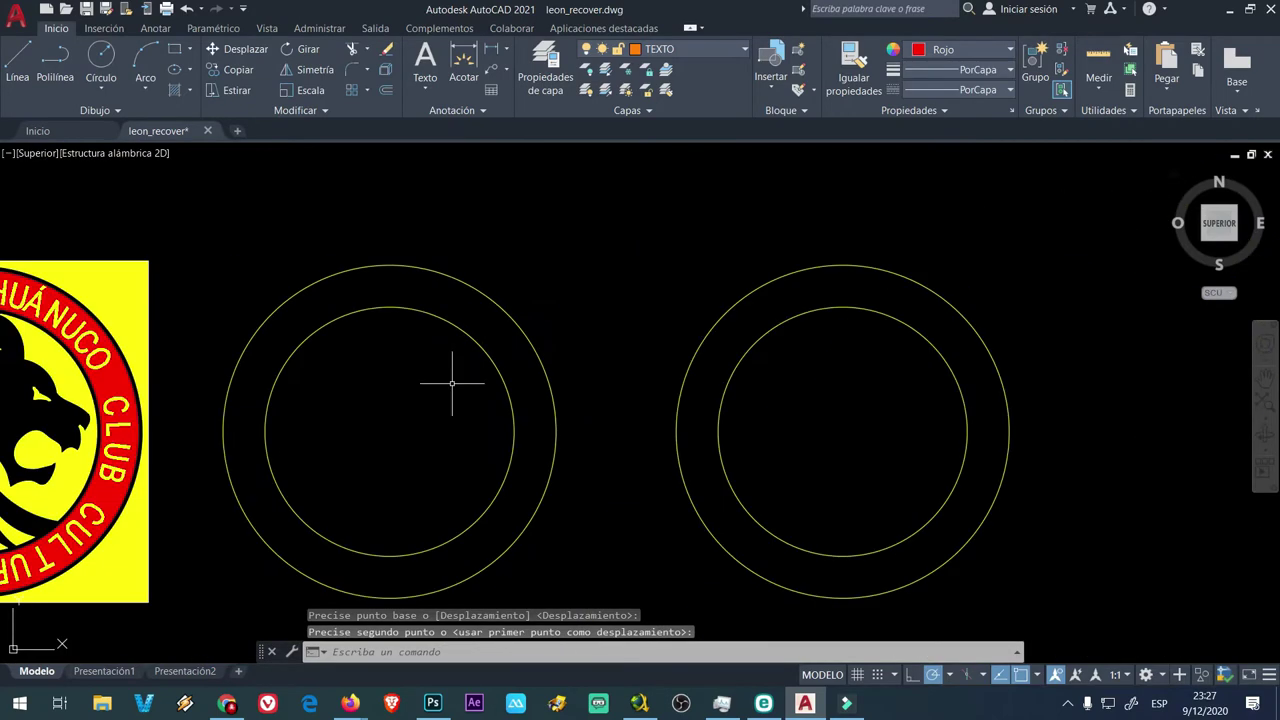
pyautogui.scroll(-2, 566, 380)
pyautogui.moveTo(566, 380); pyautogui.dragTo(672, 366, button='middle')
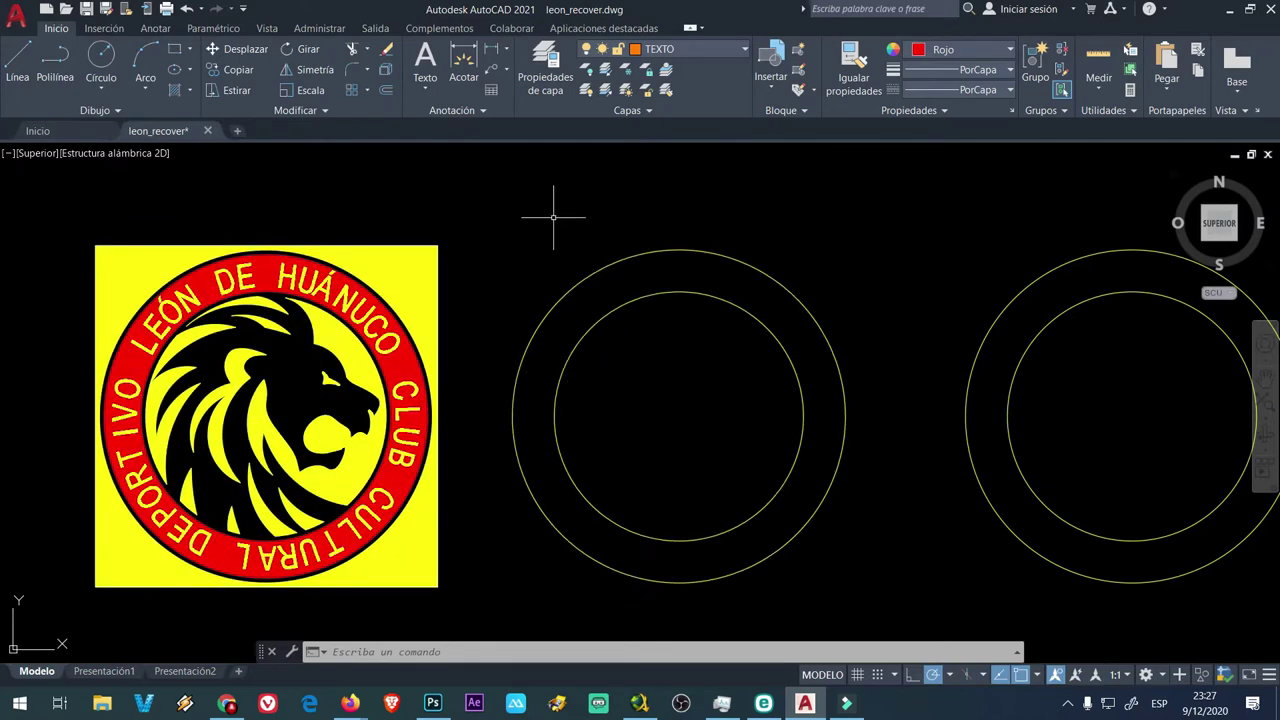
# Step: With layer TEXTO current, draw a red arc through the inner circle's left, top and right quadrants
pyautogui.click(736, 50)
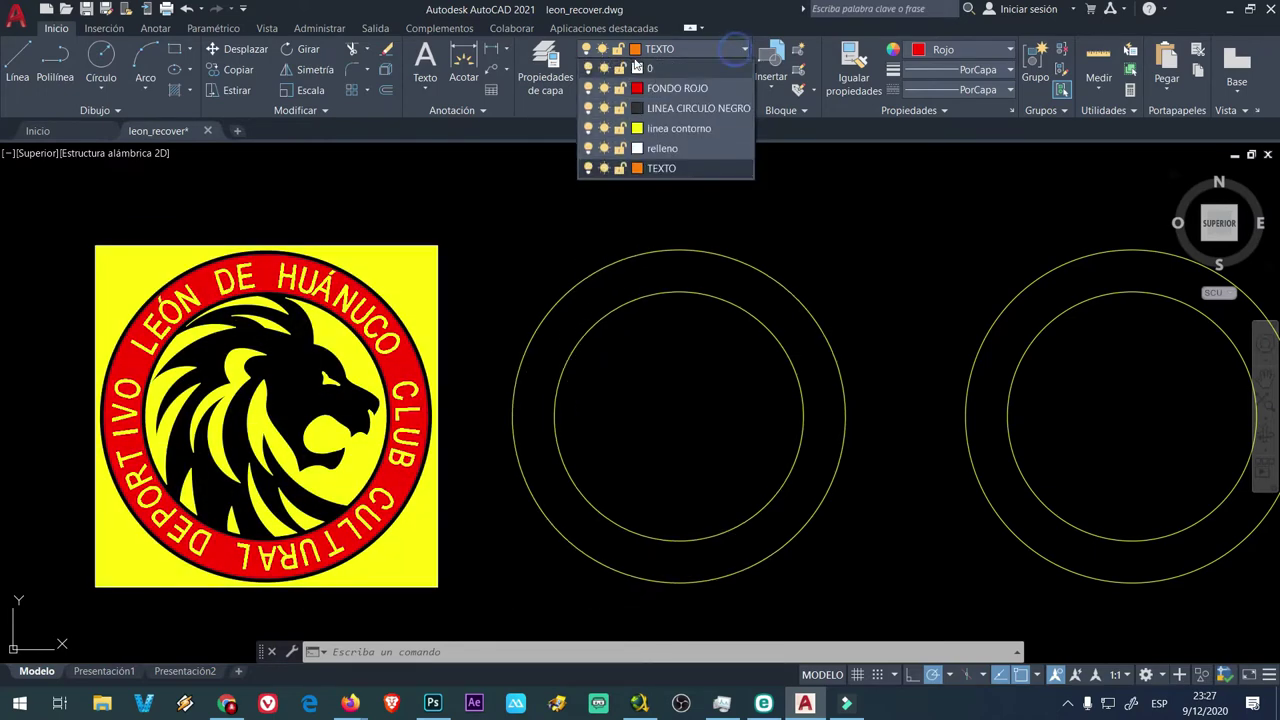
pyautogui.click(585, 195)
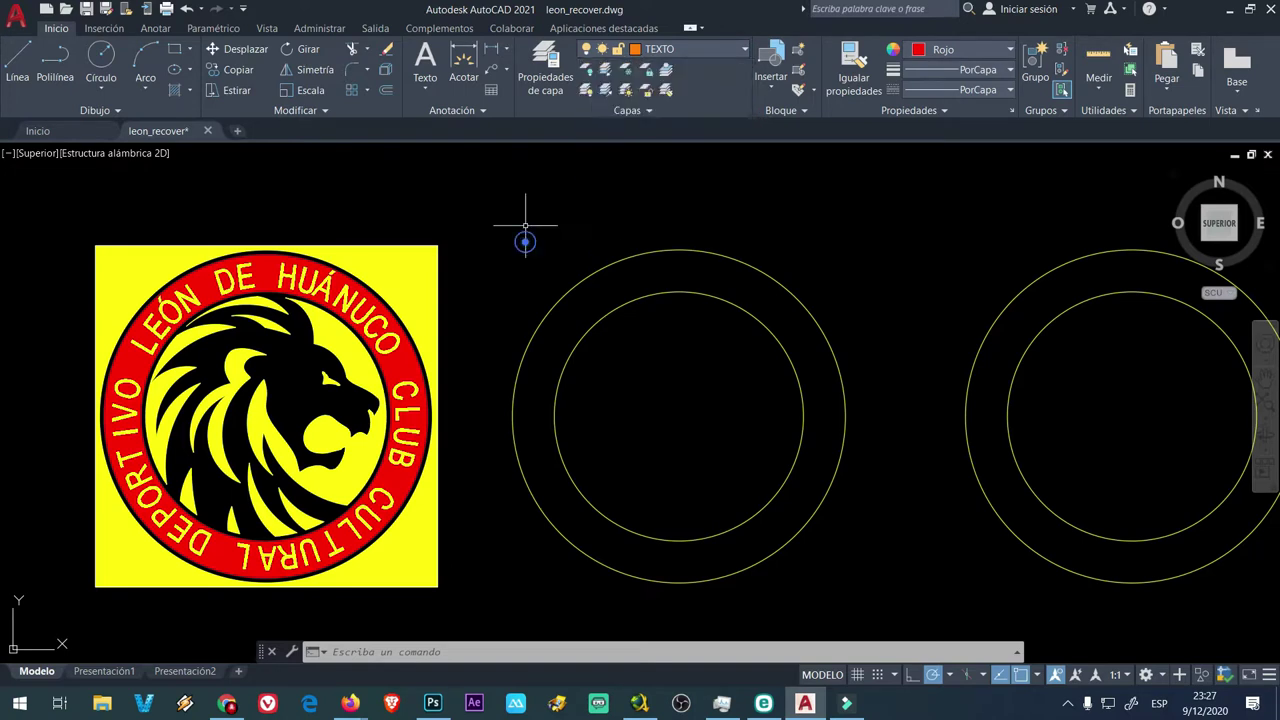
pyautogui.click(146, 60)
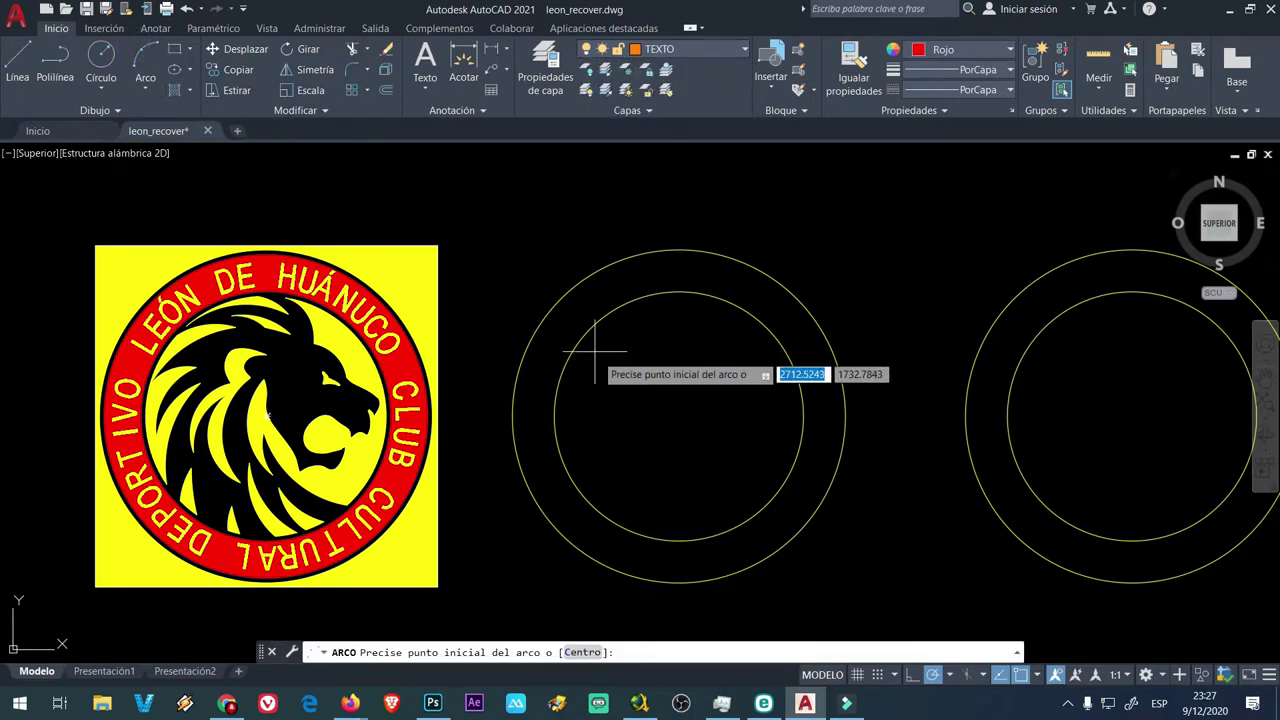
pyautogui.click(554, 416)
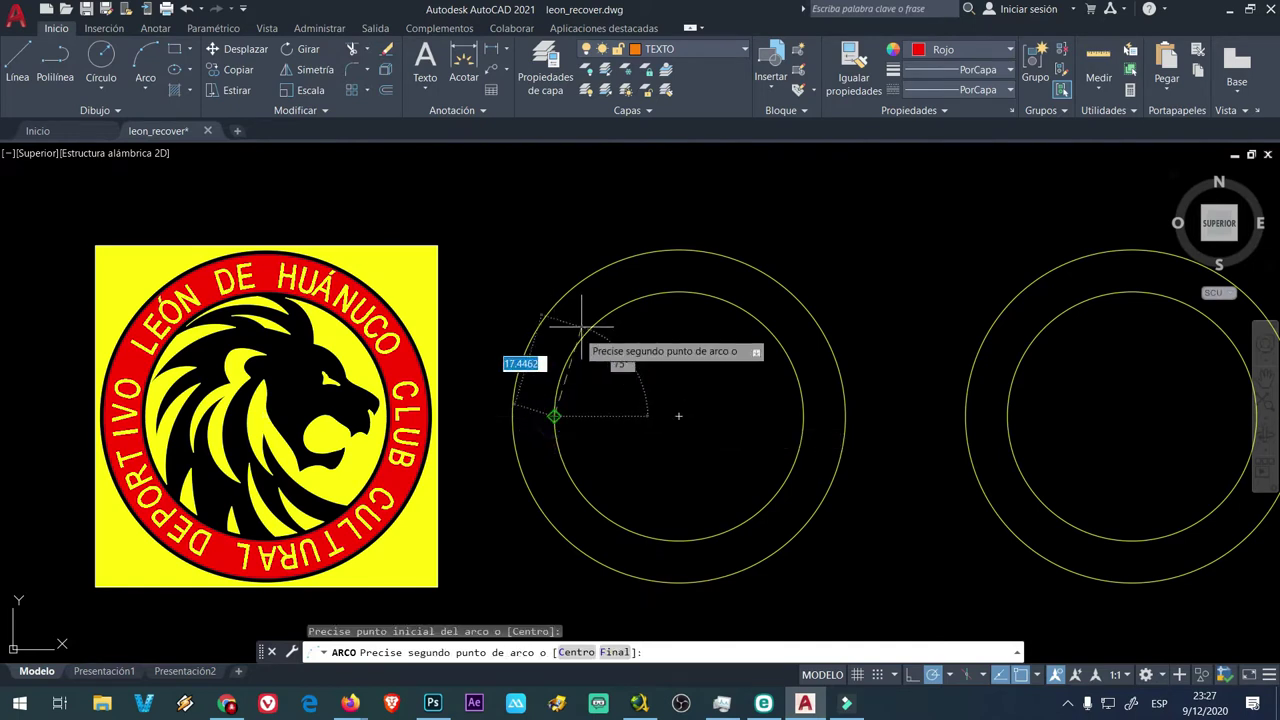
pyautogui.click(678, 292)
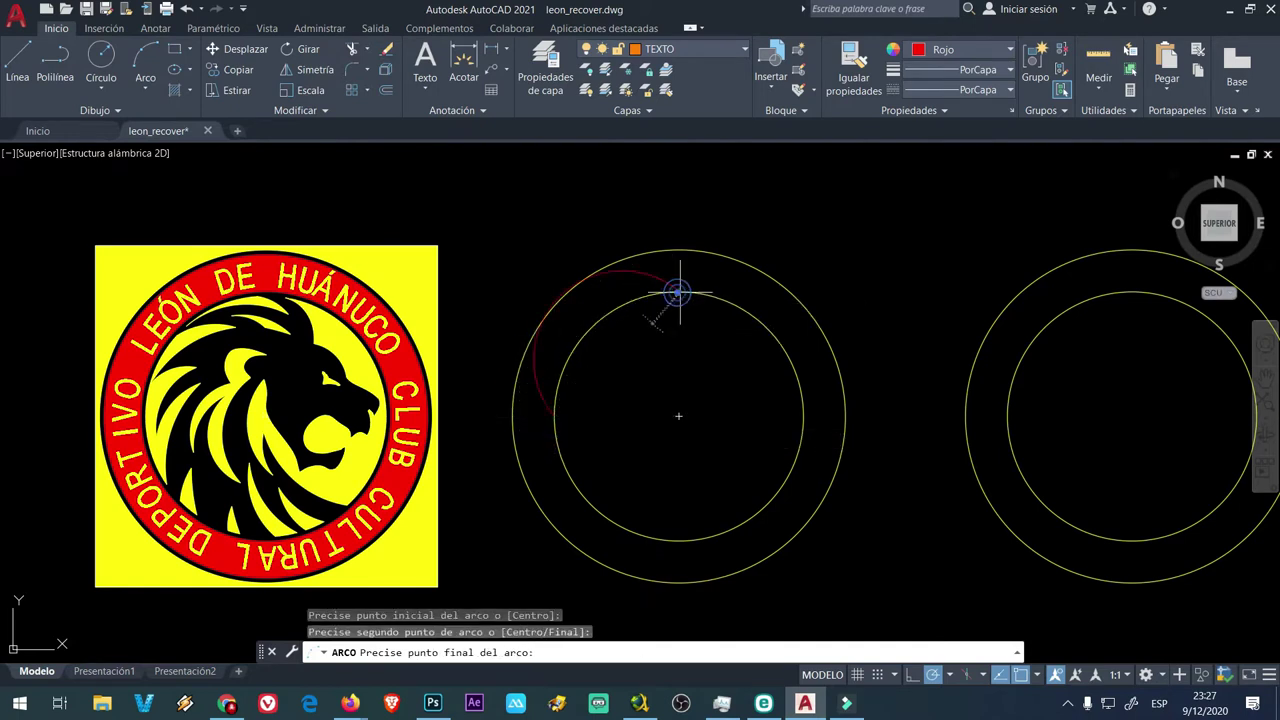
pyautogui.click(803, 416)
pyautogui.write('ARC')
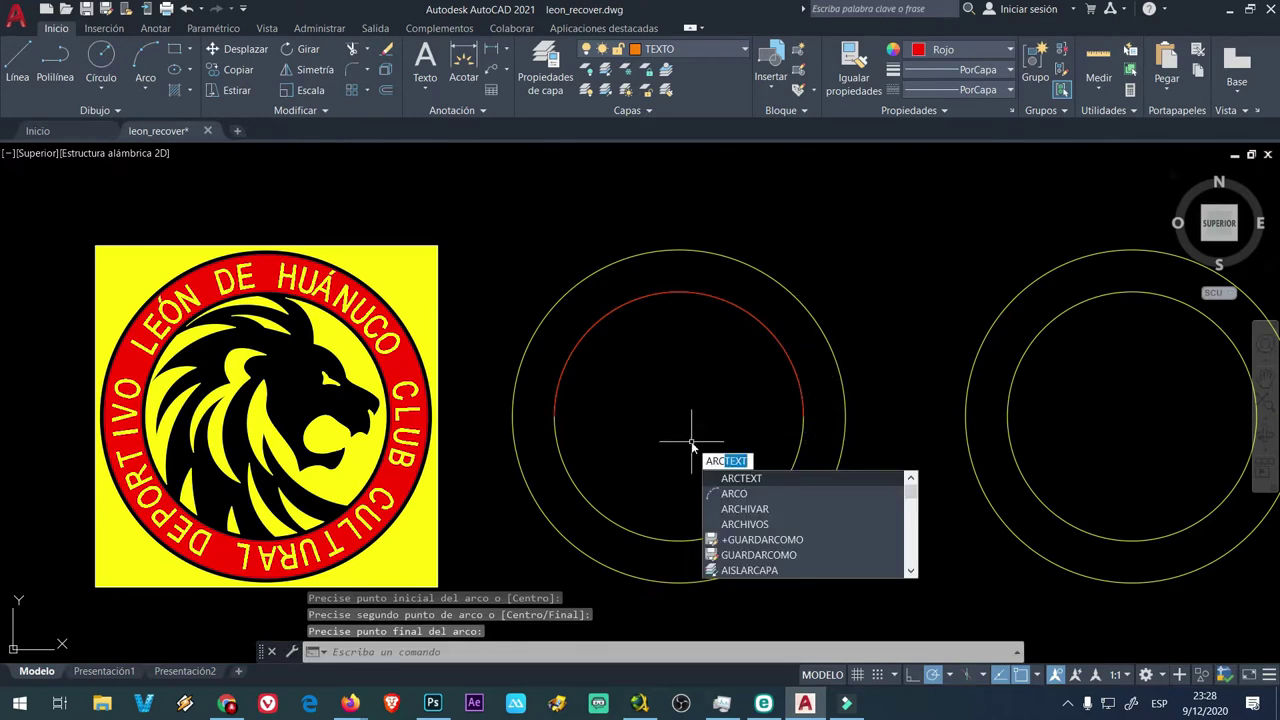
# Step: Run ARCTEXT on the red arc and place CLUB DEPORTIVO, checking text height and offset
pyautogui.press('Return')
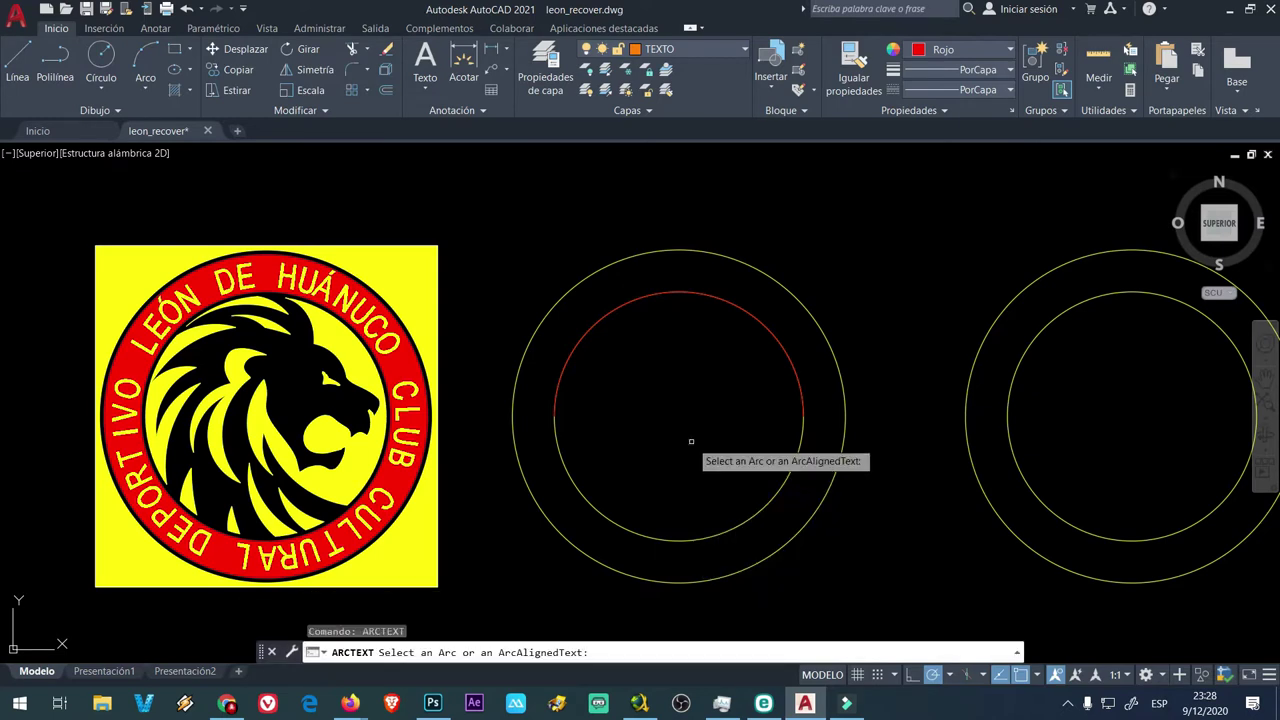
pyautogui.click(626, 302)
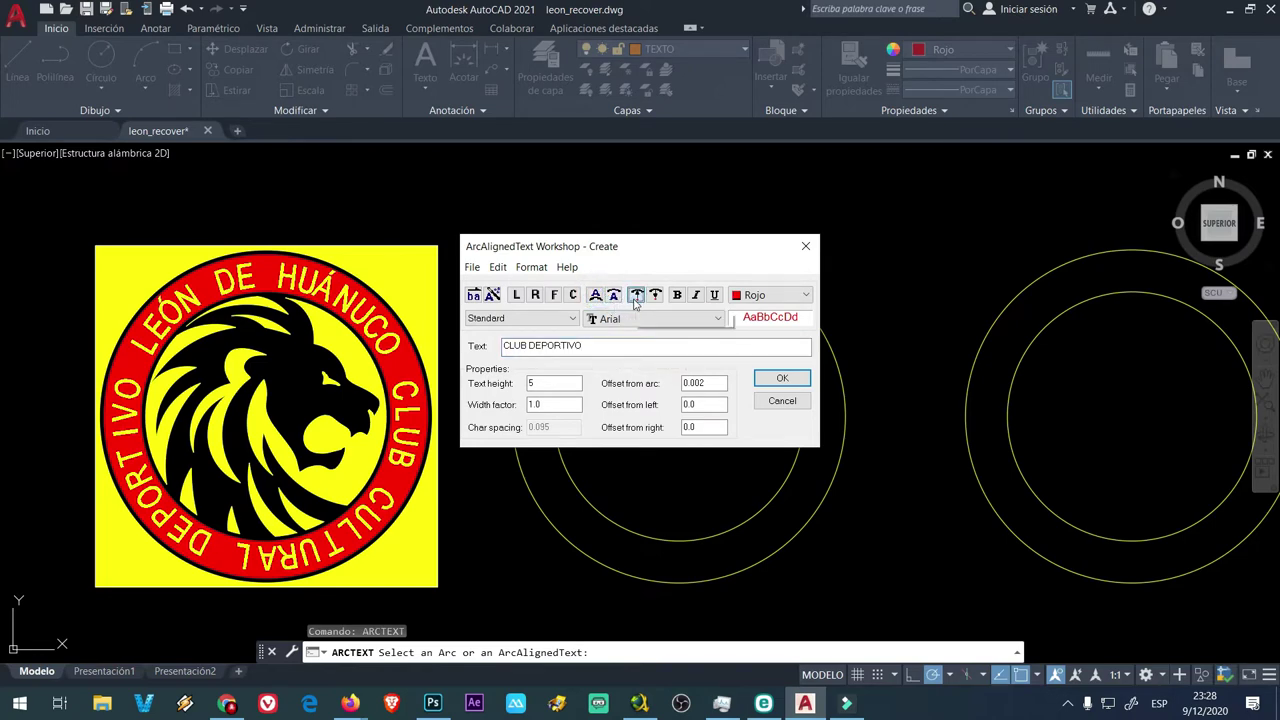
pyautogui.moveTo(648, 248)
pyautogui.mouseDown()
pyautogui.moveTo(945, 216)
pyautogui.moveTo(956, 232)
pyautogui.mouseUp()
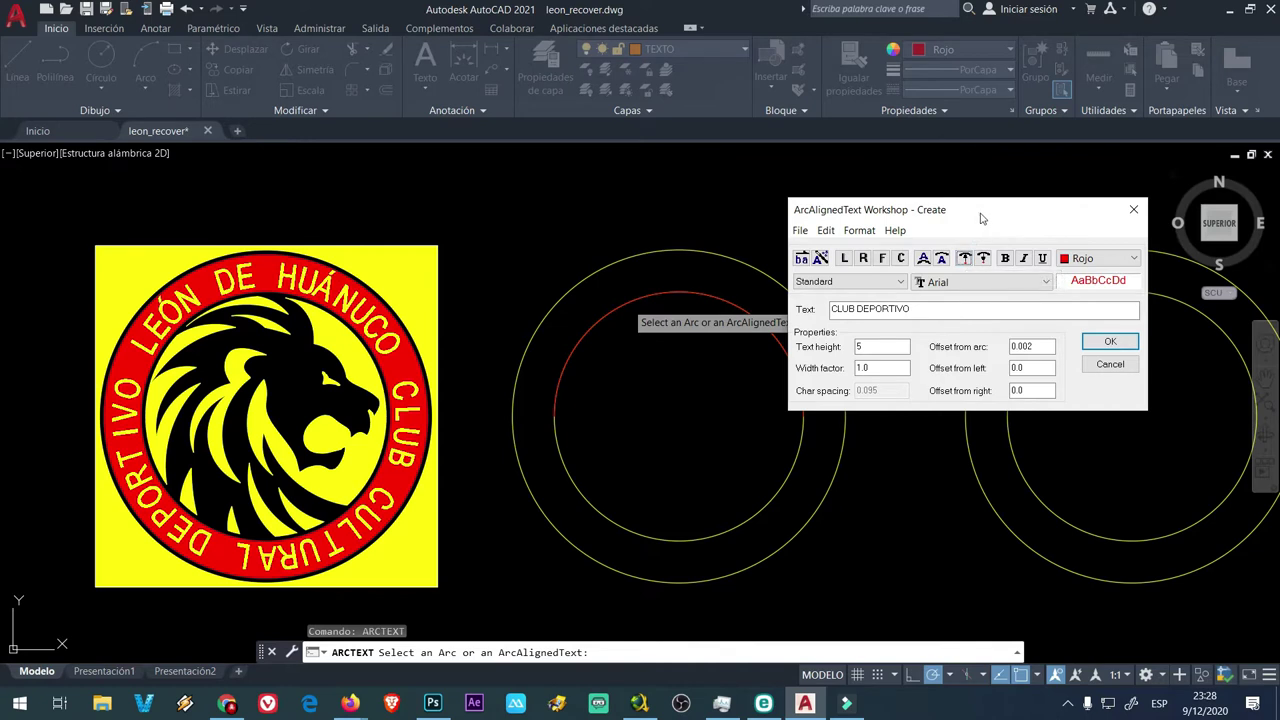
pyautogui.moveTo(981, 220); pyautogui.dragTo(1009, 197)
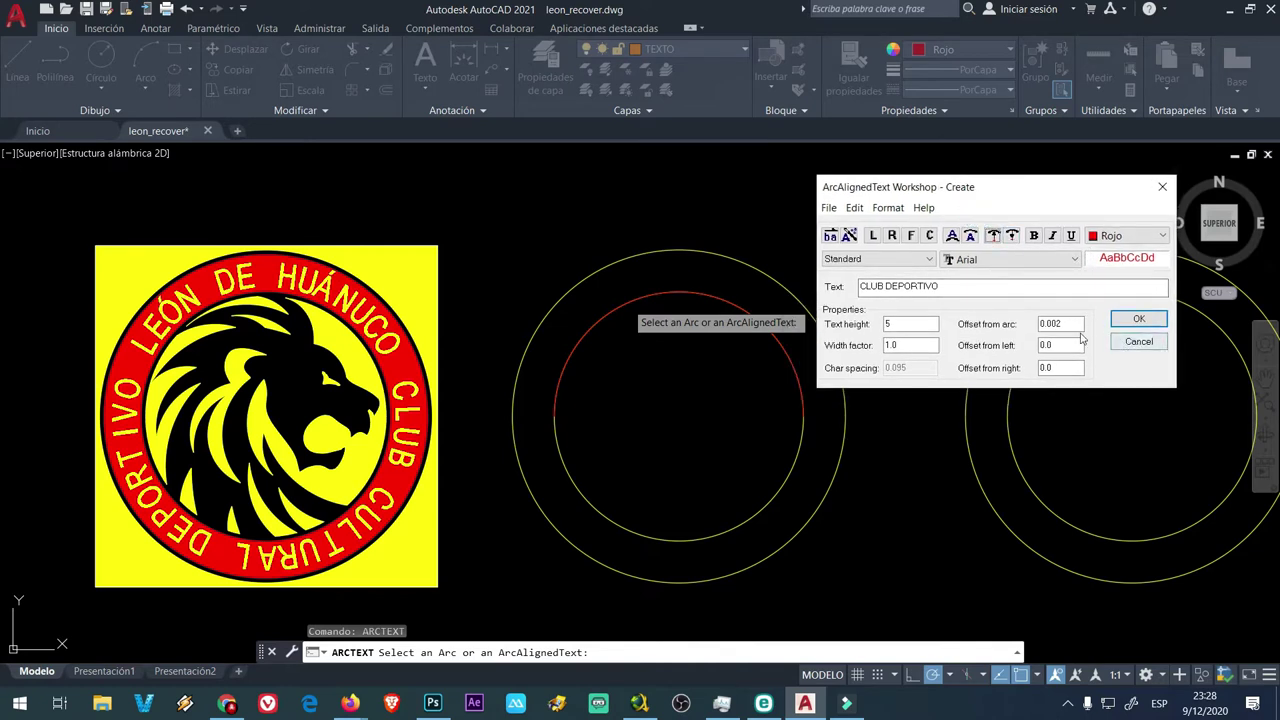
pyautogui.moveTo(1066, 324); pyautogui.dragTo(1032, 320)
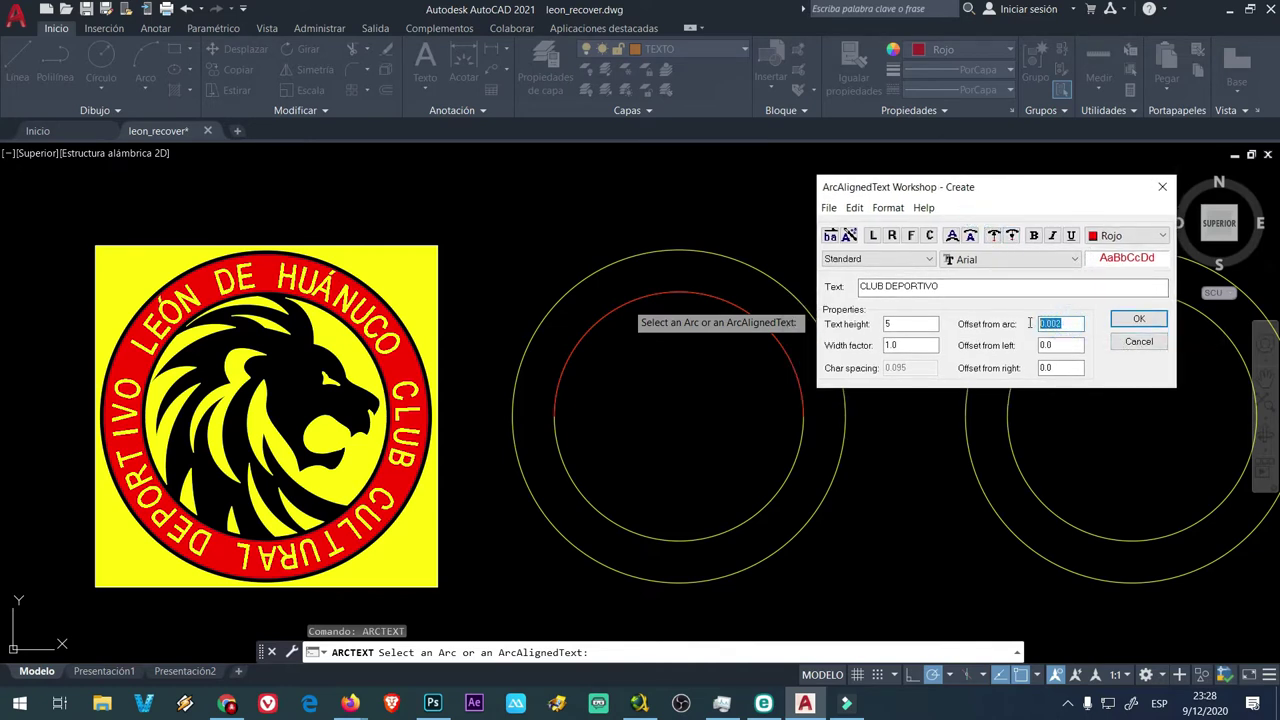
pyautogui.doubleClick(913, 323)
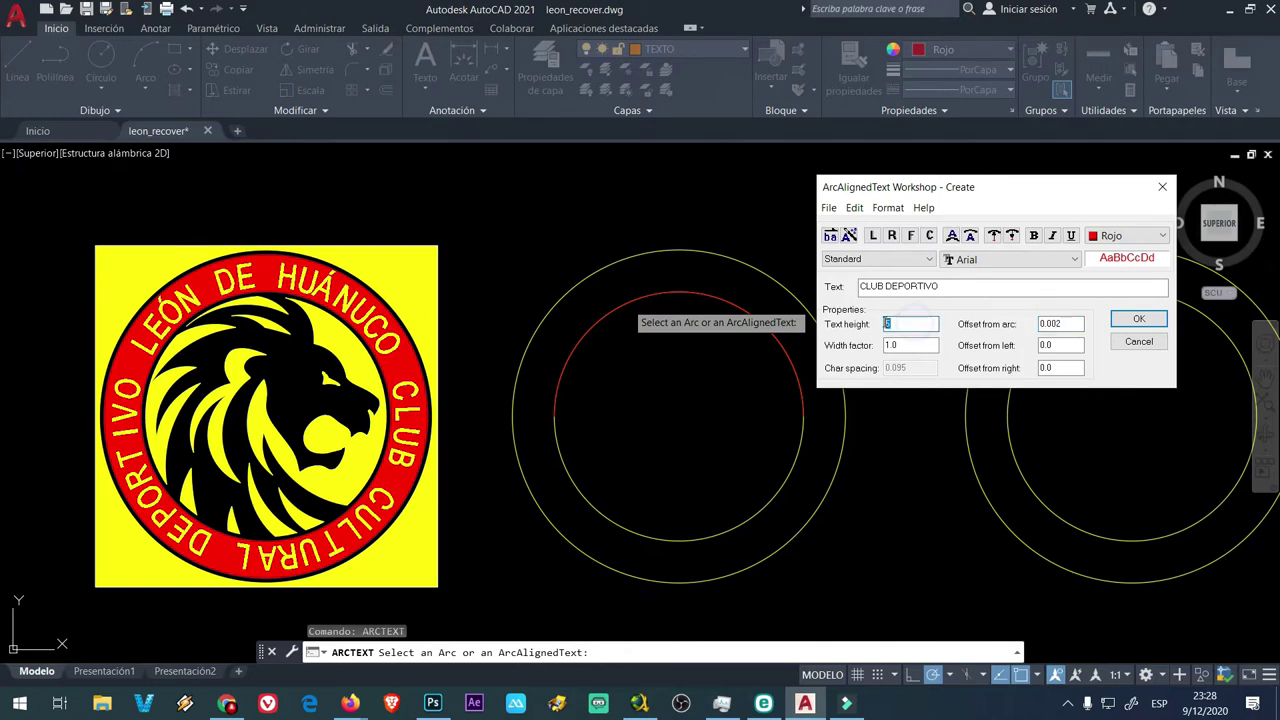
pyautogui.click(1140, 320)
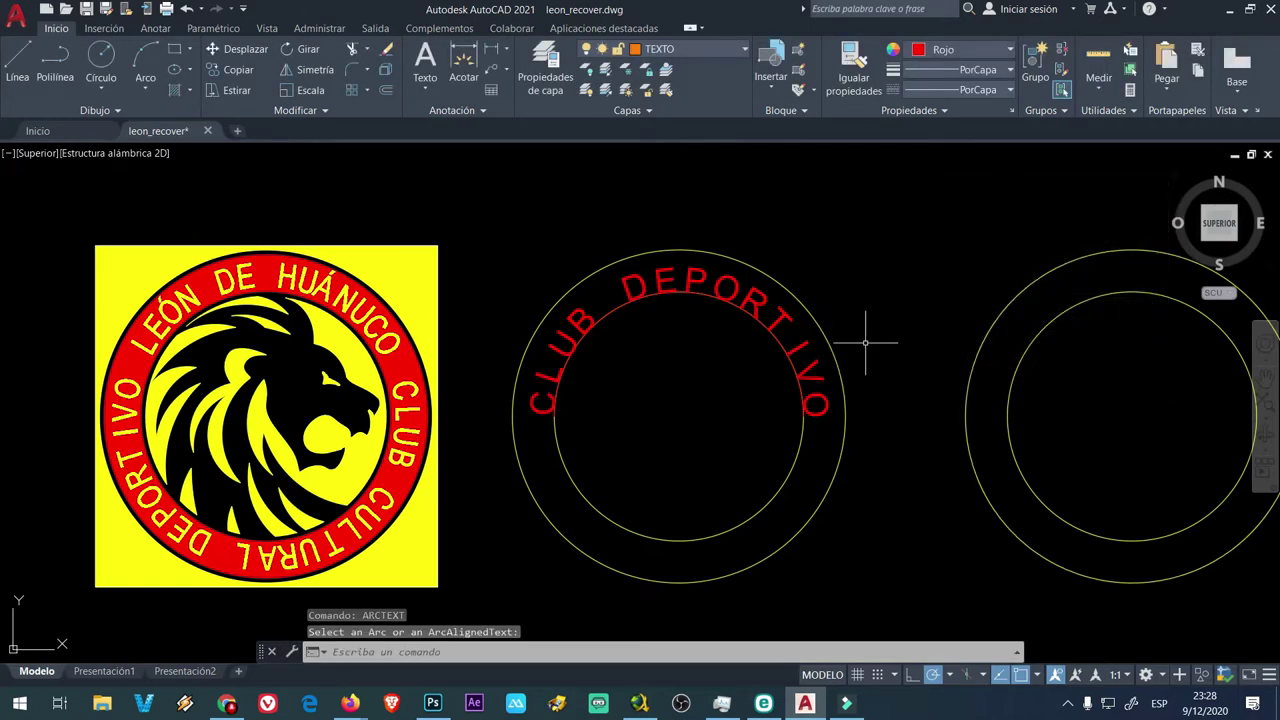
# Step: Select the CLUB DEPORTIVO text, try stretching its middle grip, then cancel
pyautogui.scroll(2, 667, 290)
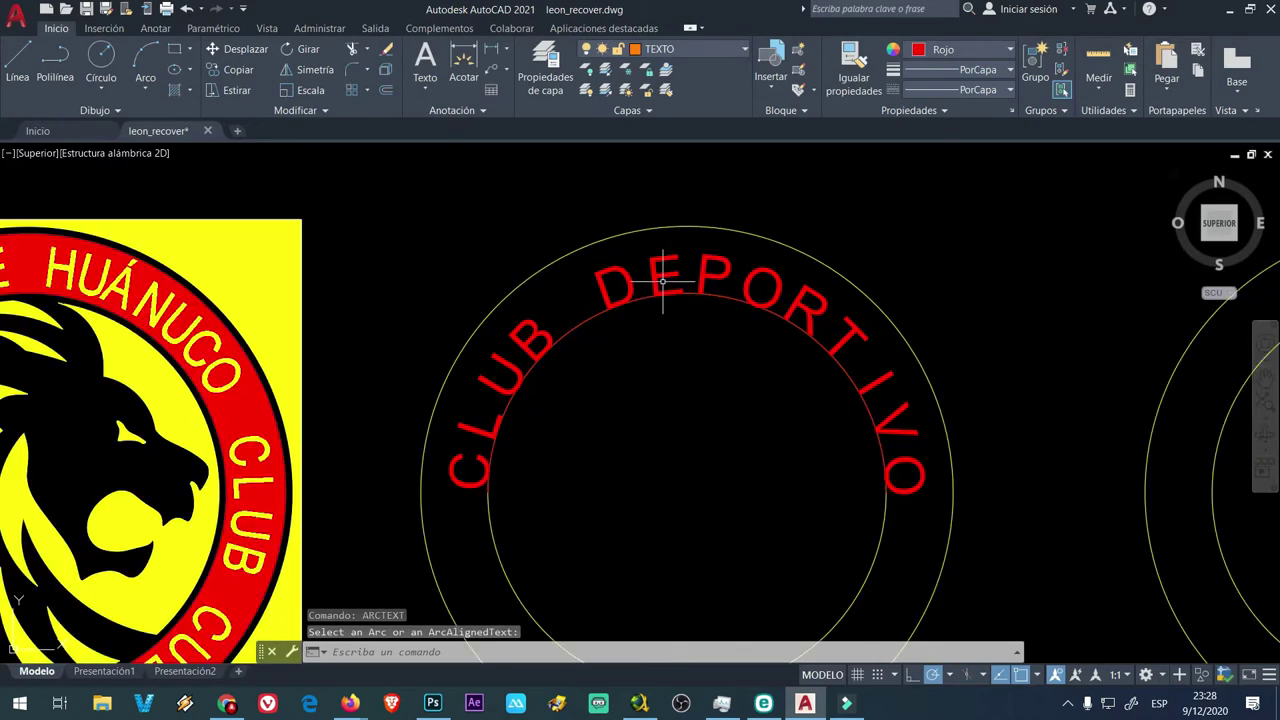
pyautogui.click(662, 282)
pyautogui.click(687, 291)
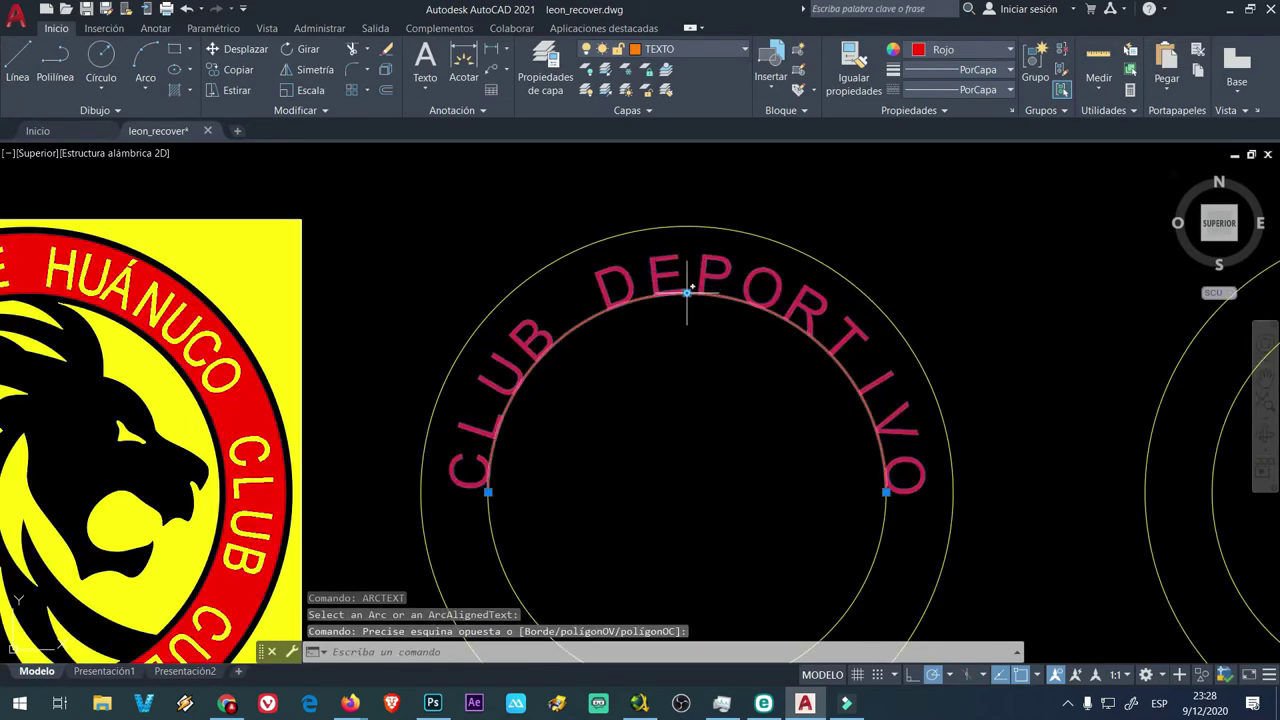
pyautogui.click(687, 291)
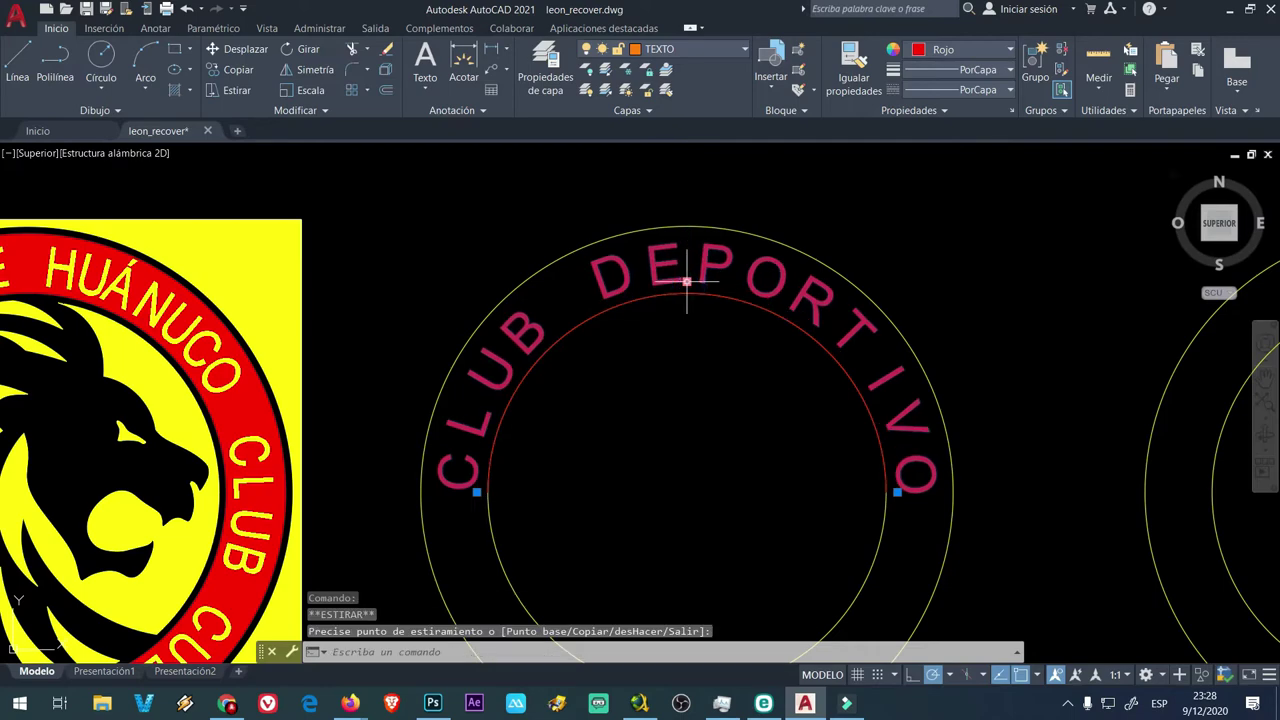
pyautogui.scroll(-2, 686, 451)
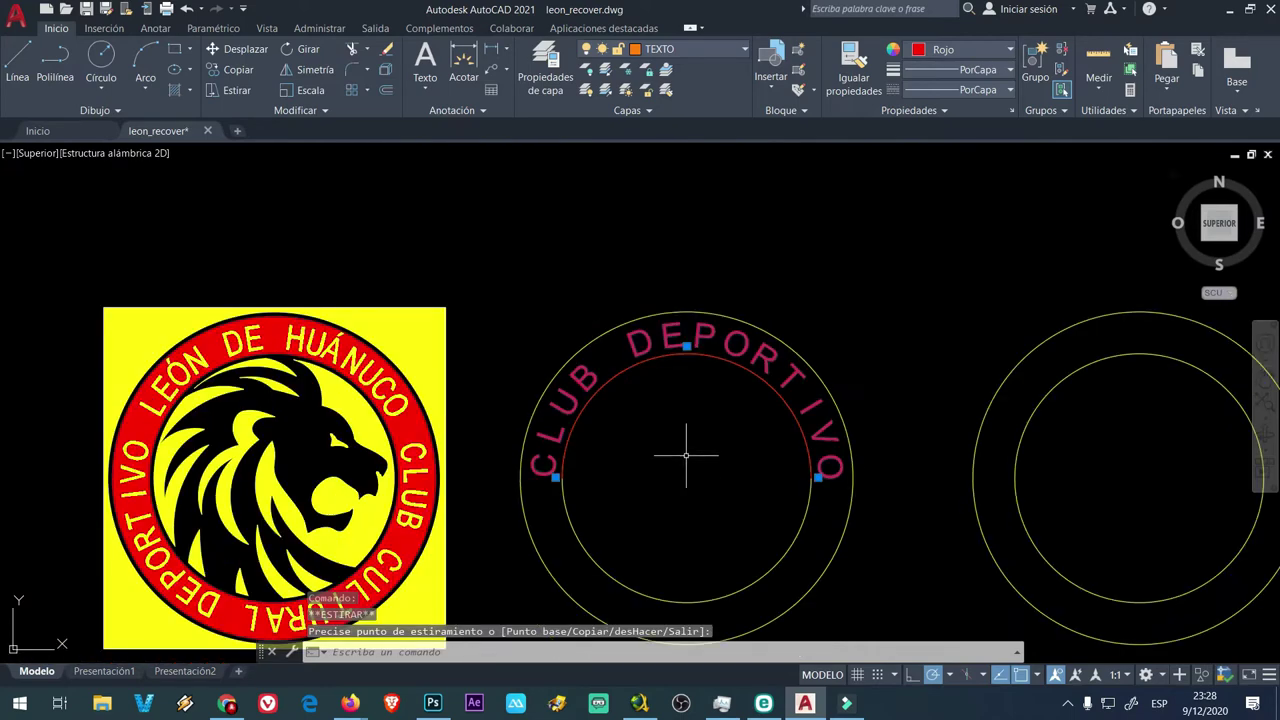
pyautogui.scroll(-1, 640, 329)
pyautogui.press('Escape')
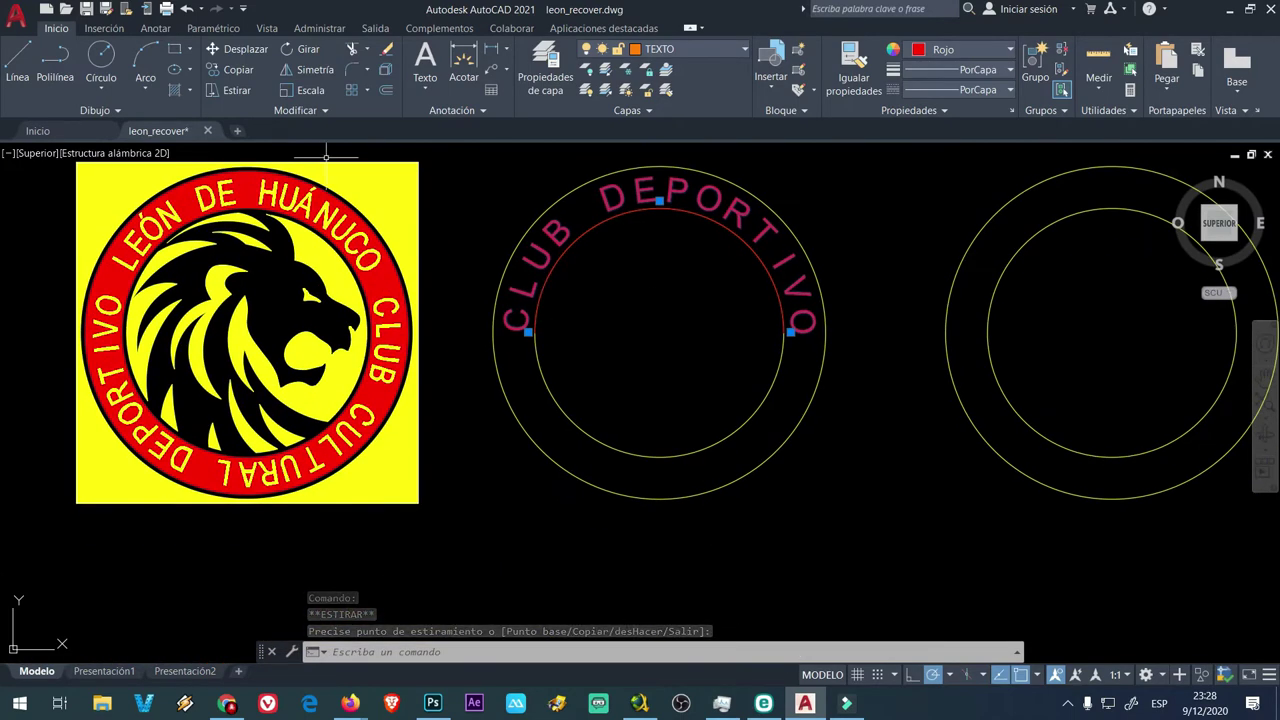
# Step: Draw a red three-point arc along the lower half of the inner circle
pyautogui.click(141, 62)
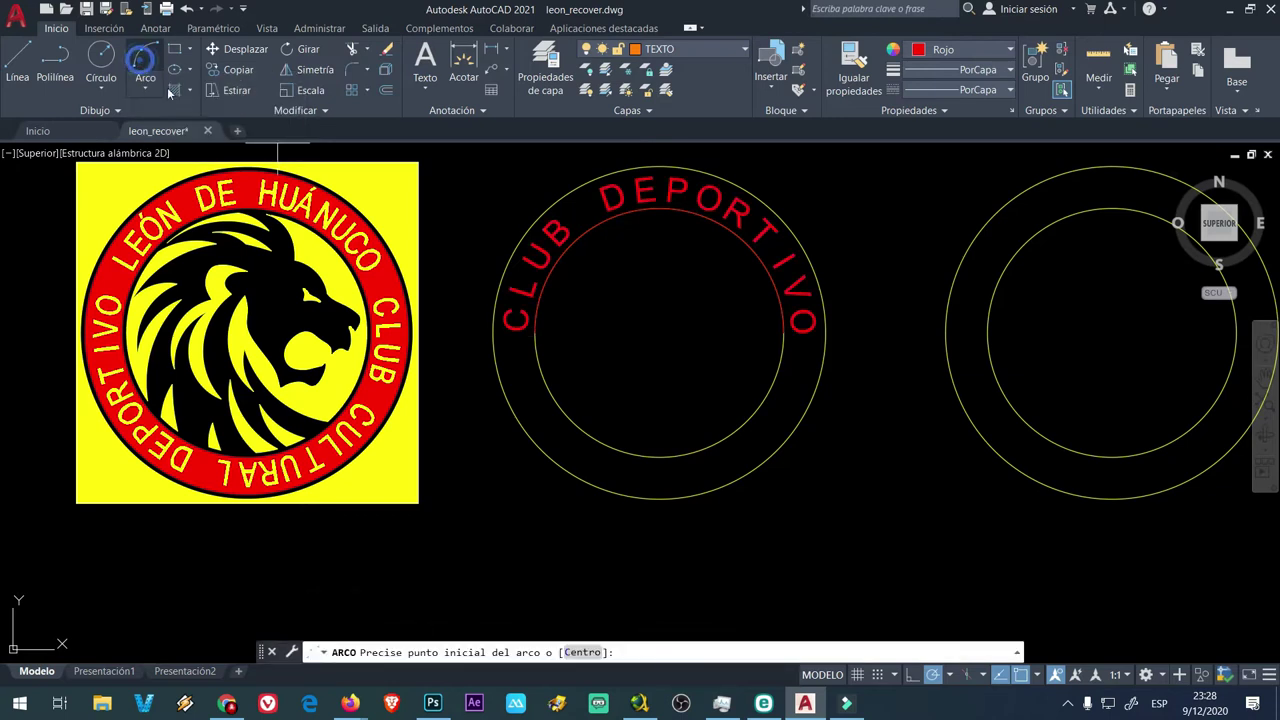
pyautogui.click(535, 333)
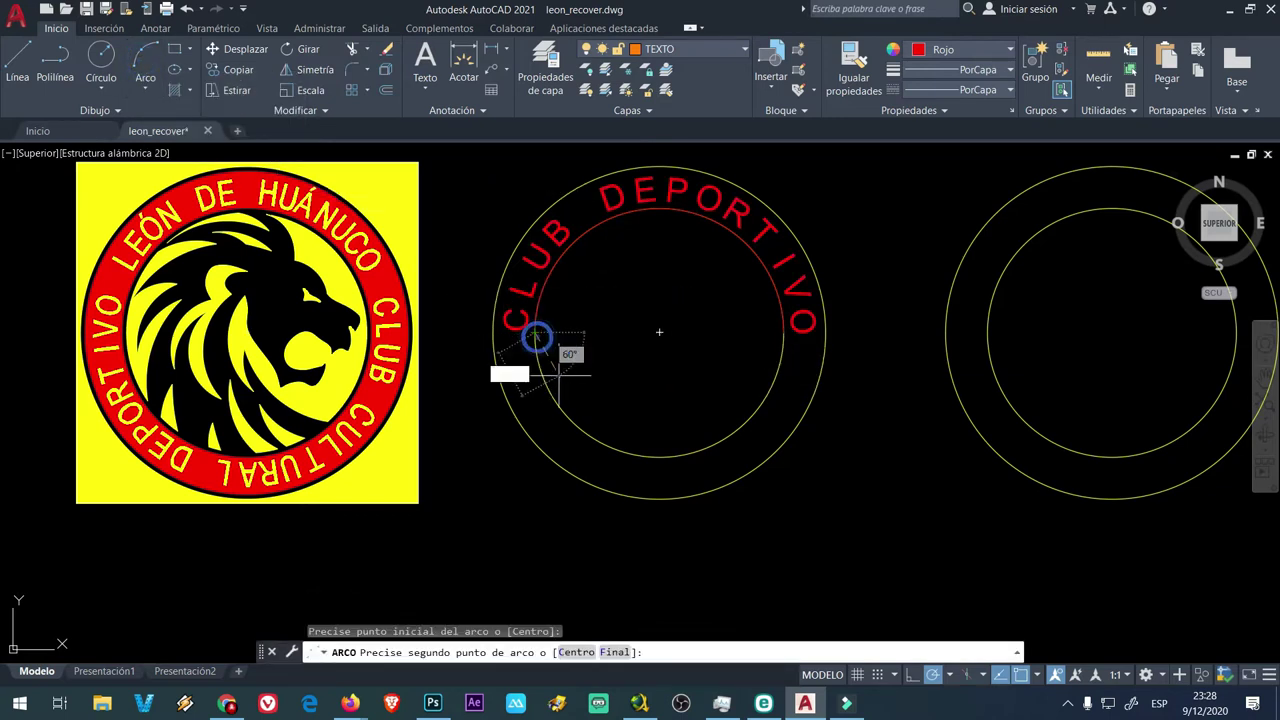
pyautogui.click(659, 456)
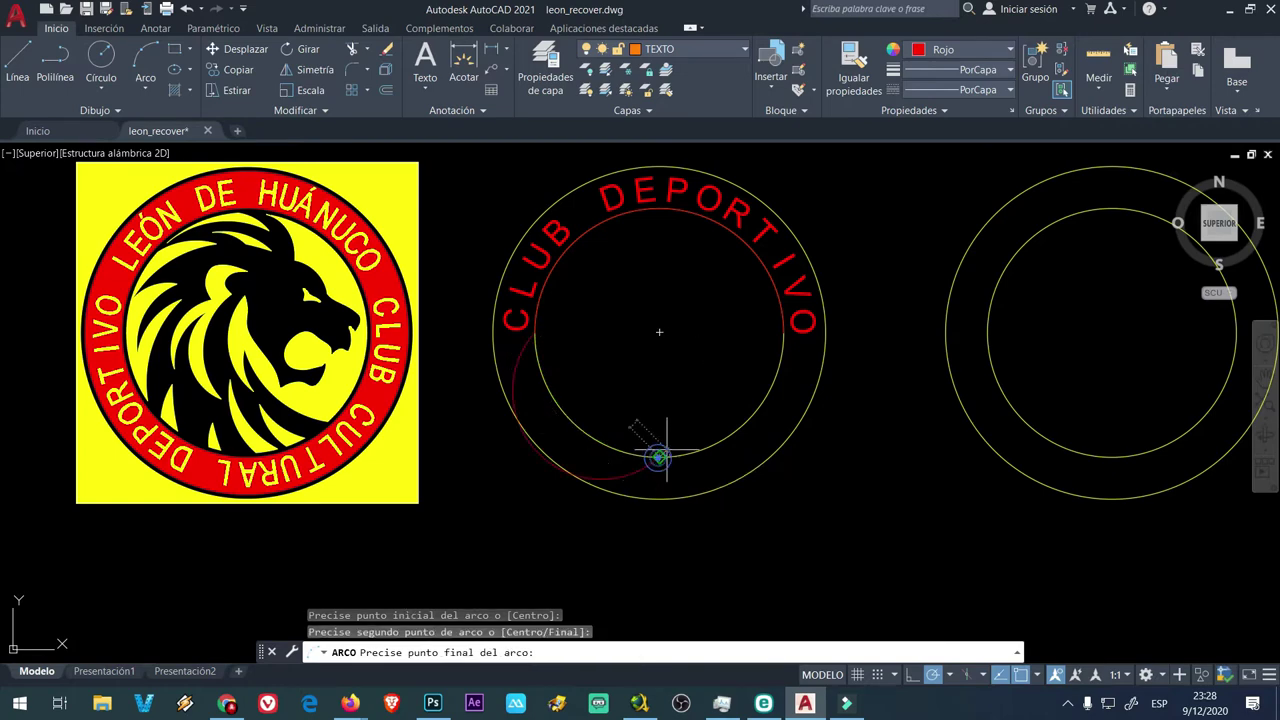
pyautogui.click(781, 333)
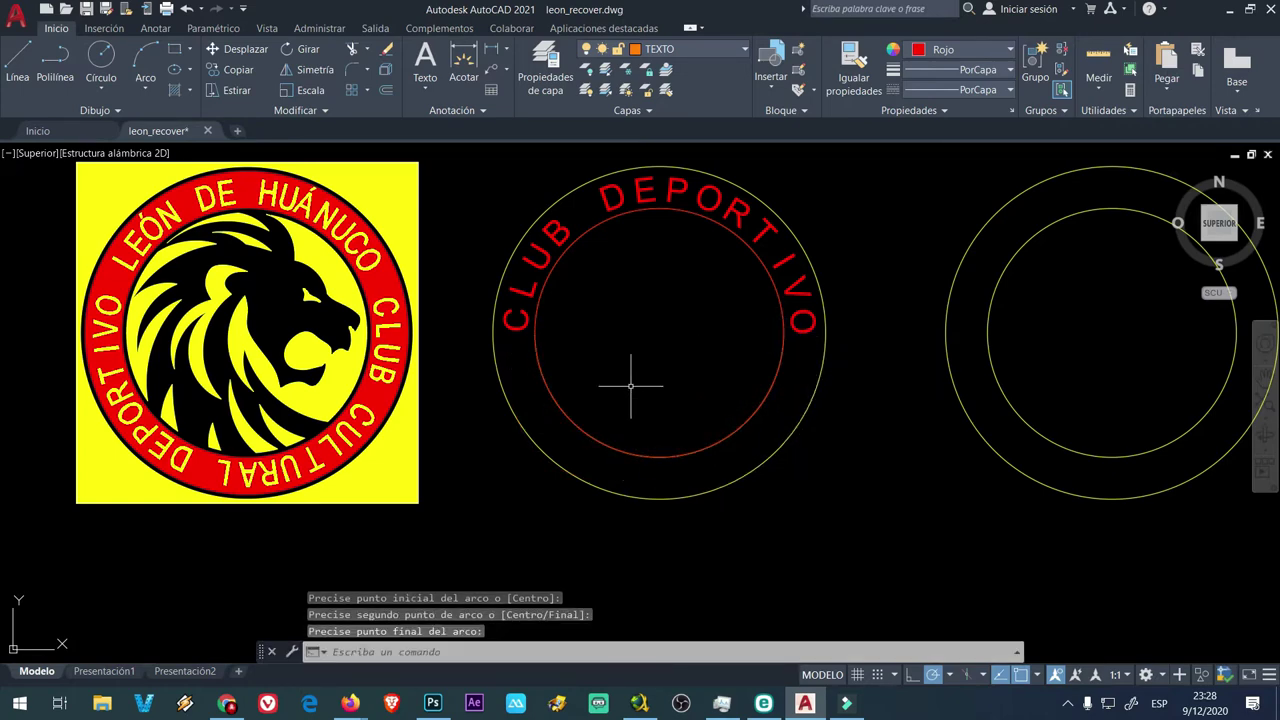
pyautogui.write('AR')
pyautogui.write('C')
pyautogui.press('Return')
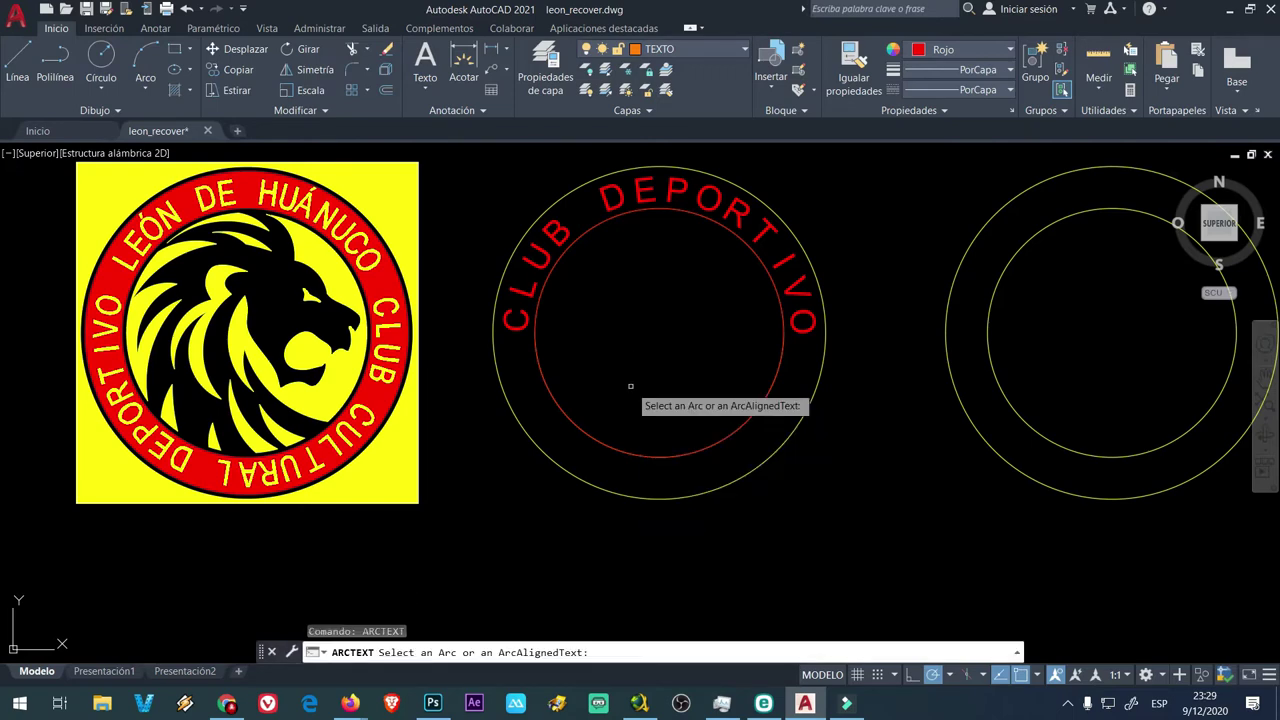
# Step: Place DURAZNO VEGETAL along the lower arc, setting letter orientation and checking the offset
pyautogui.click(620, 450)
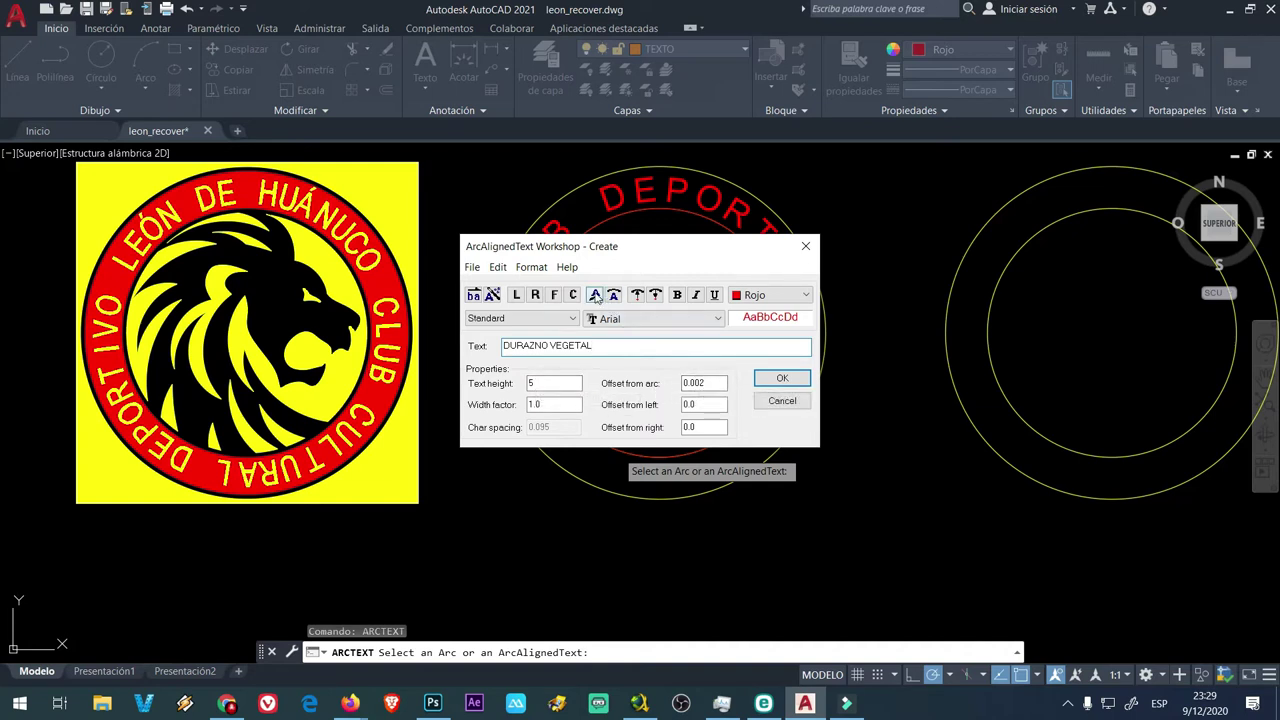
pyautogui.click(637, 298)
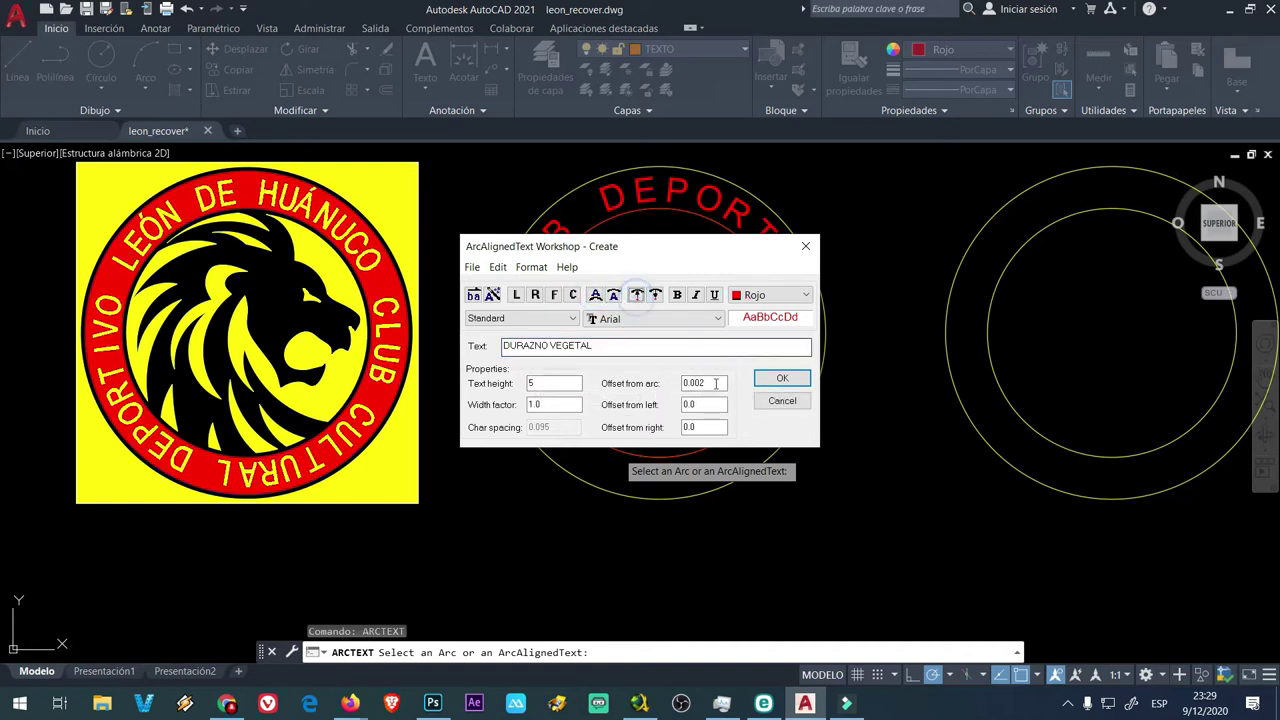
pyautogui.moveTo(710, 262); pyautogui.dragTo(463, 413)
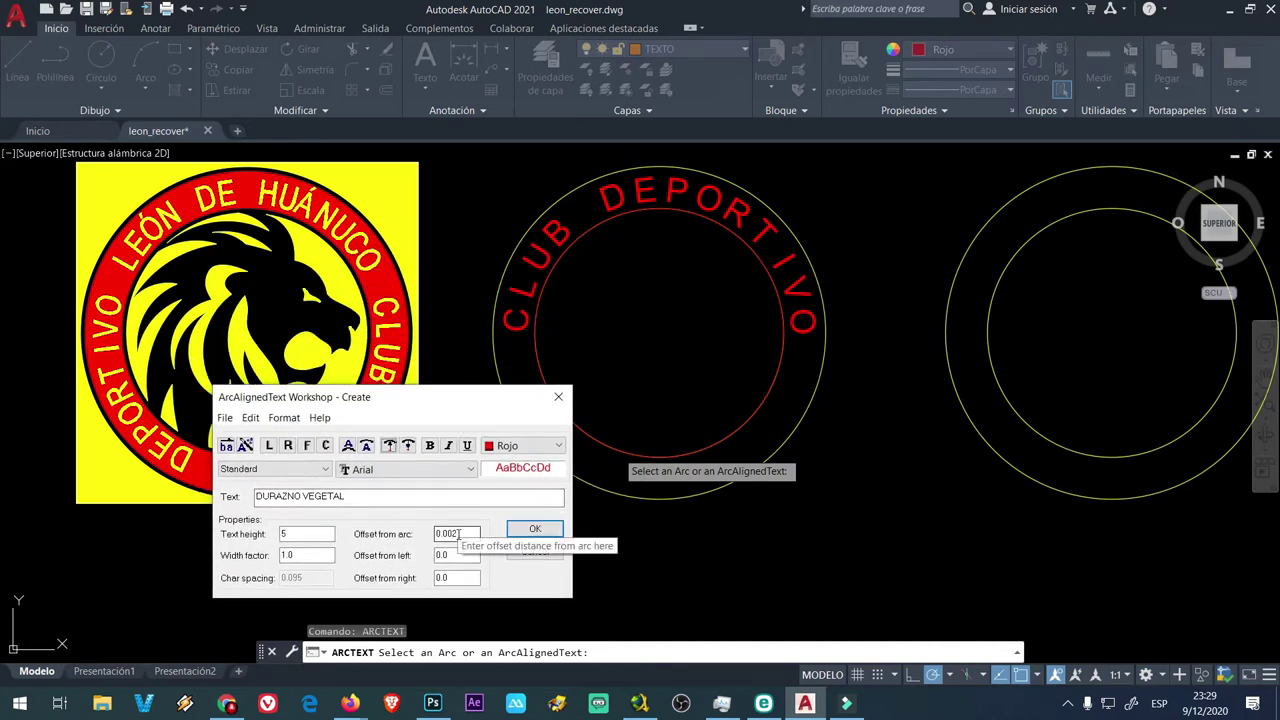
pyautogui.doubleClick(451, 533)
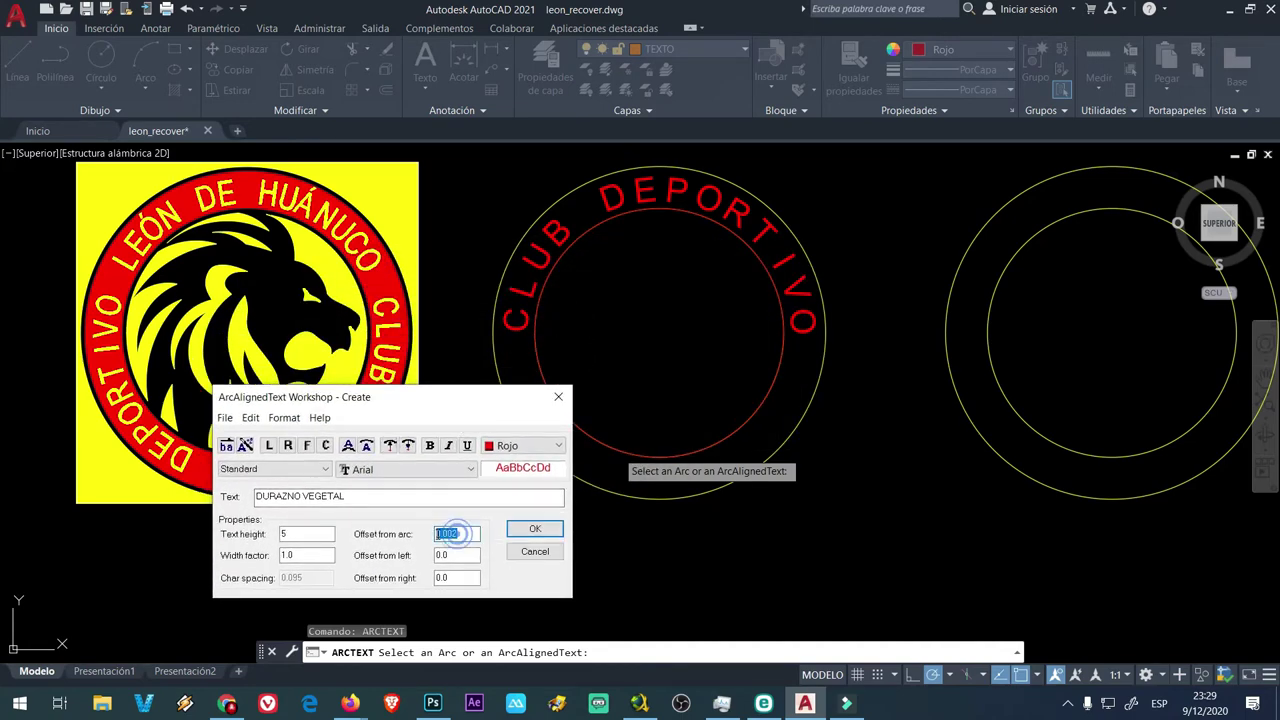
pyautogui.click(517, 530)
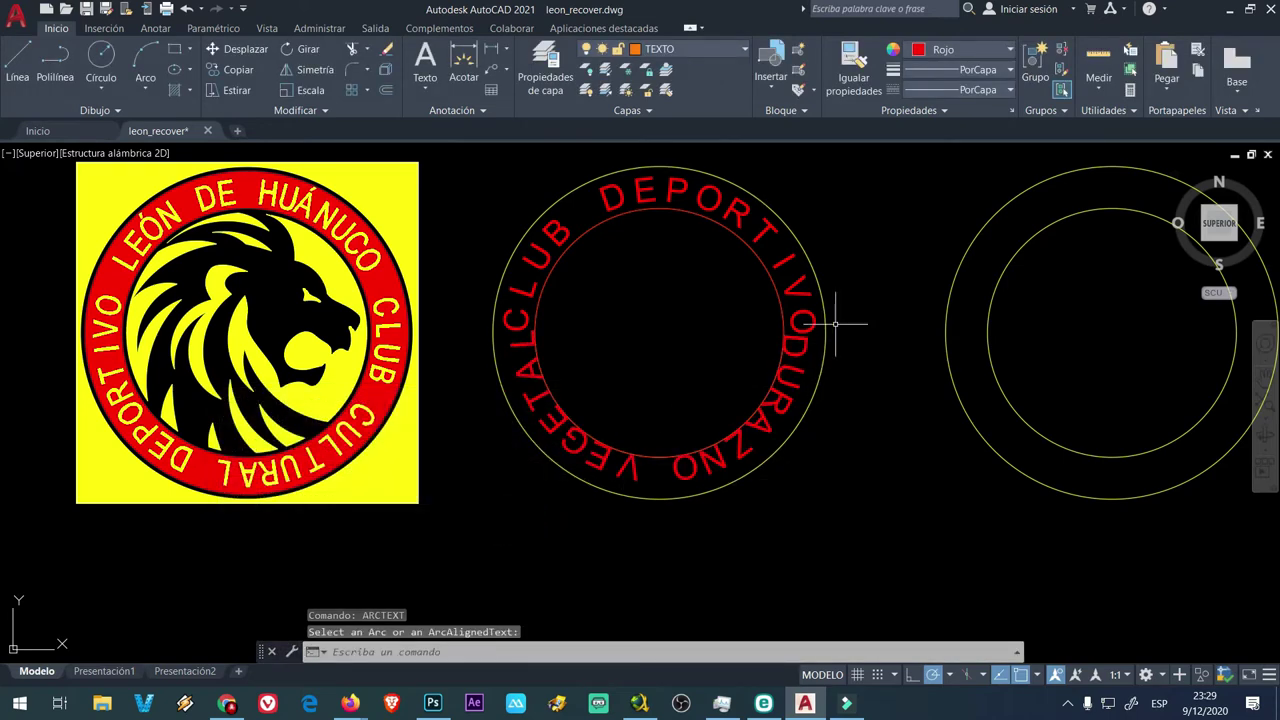
# Step: Select the DURAZNO VEGETAL text and stretch its bottom grip slightly downward
pyautogui.click(659, 458)
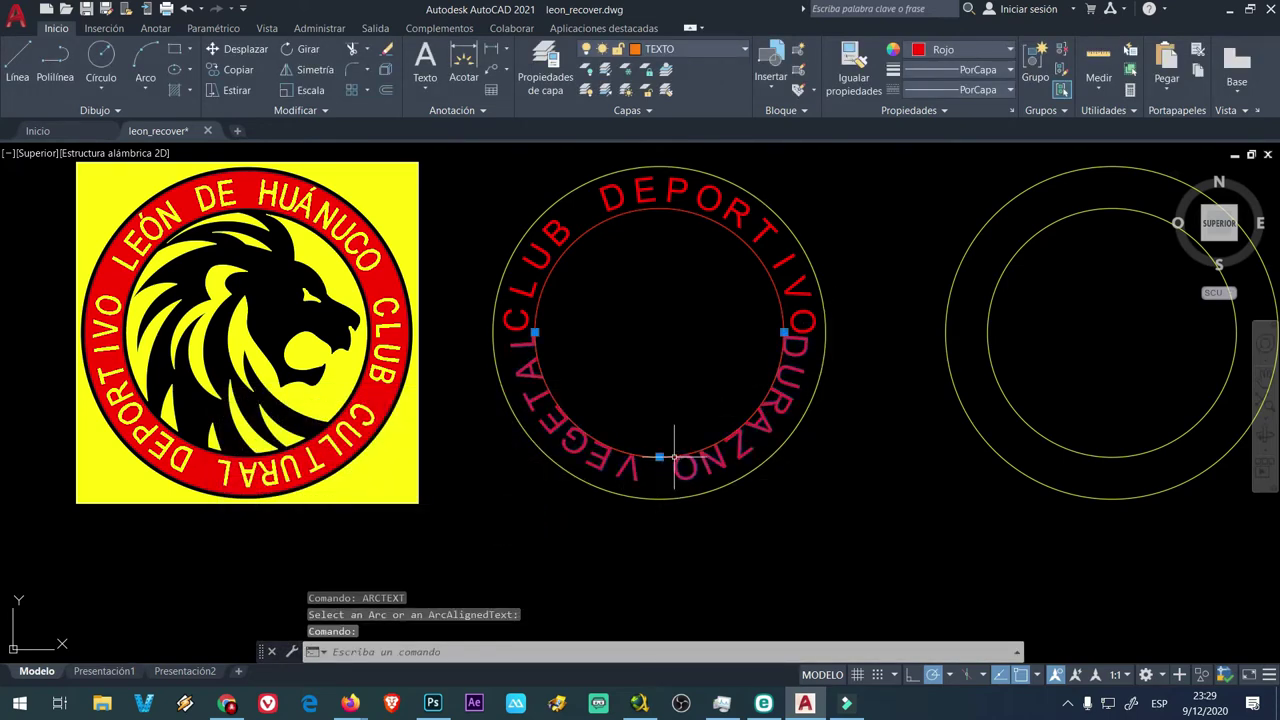
pyautogui.click(659, 457)
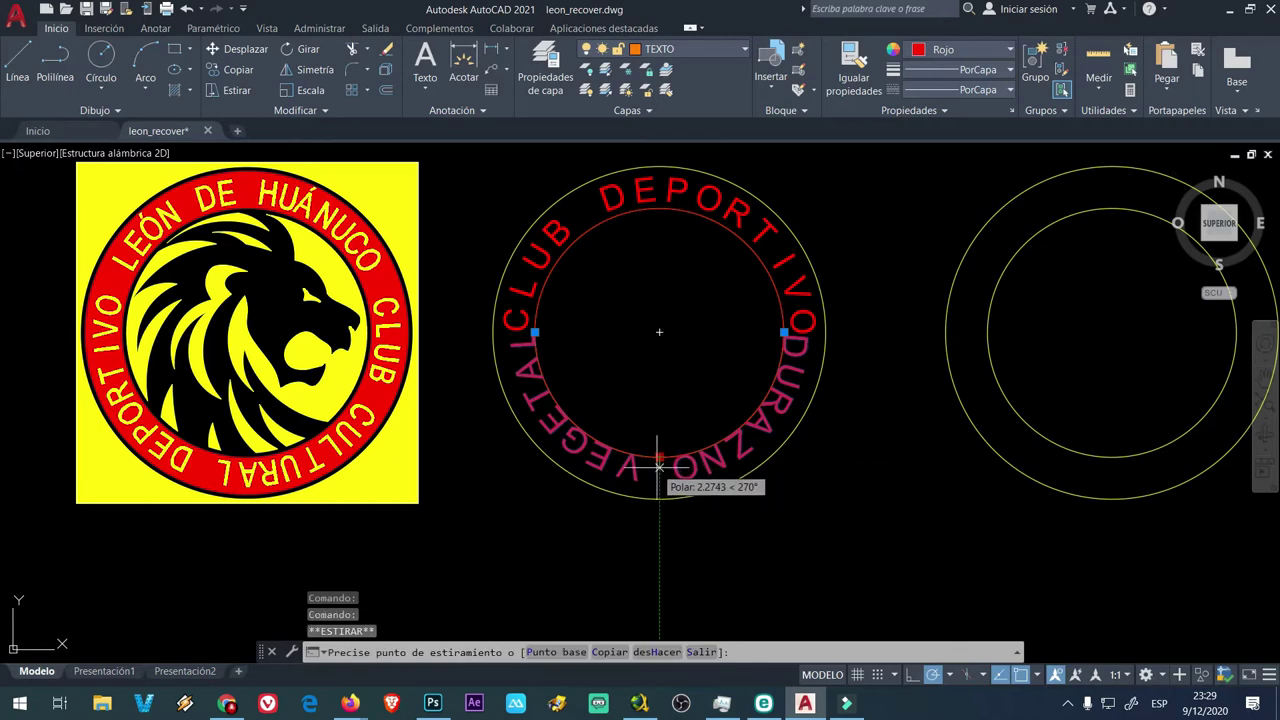
pyautogui.click(659, 466)
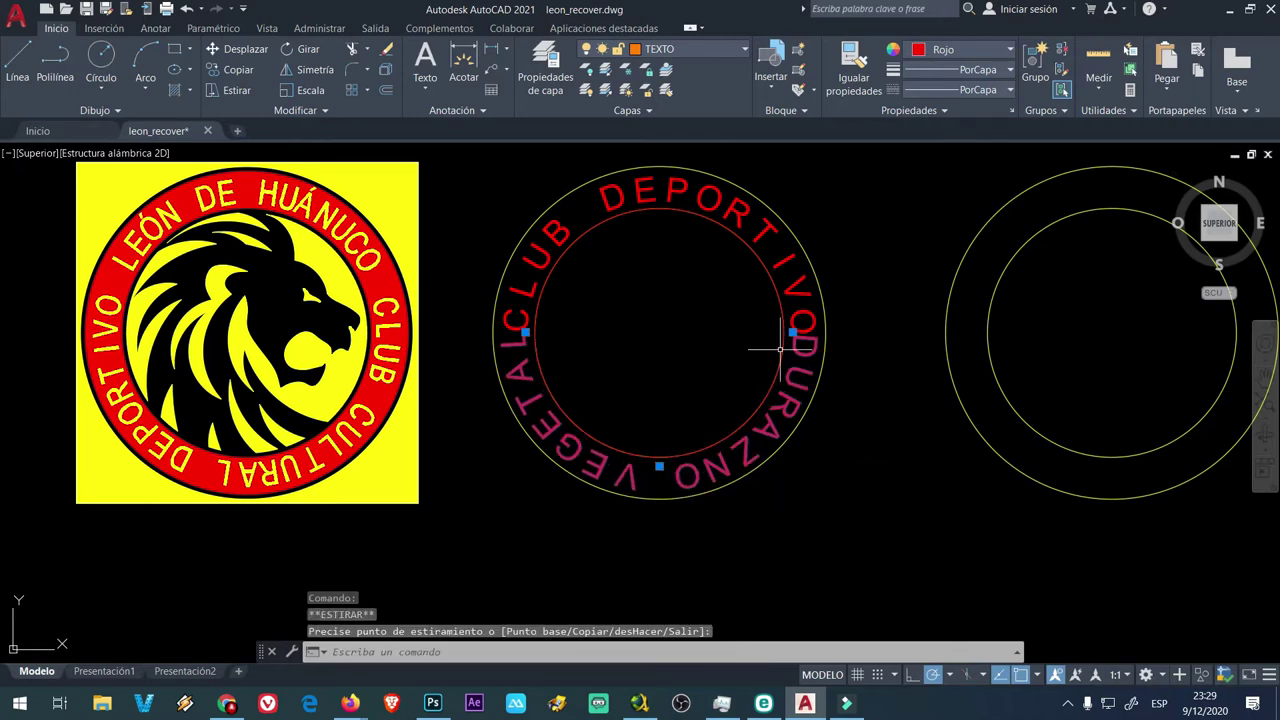
pyautogui.scroll(2, 791, 337)
pyautogui.scroll(3, 786, 340)
pyautogui.scroll(2, 749, 357)
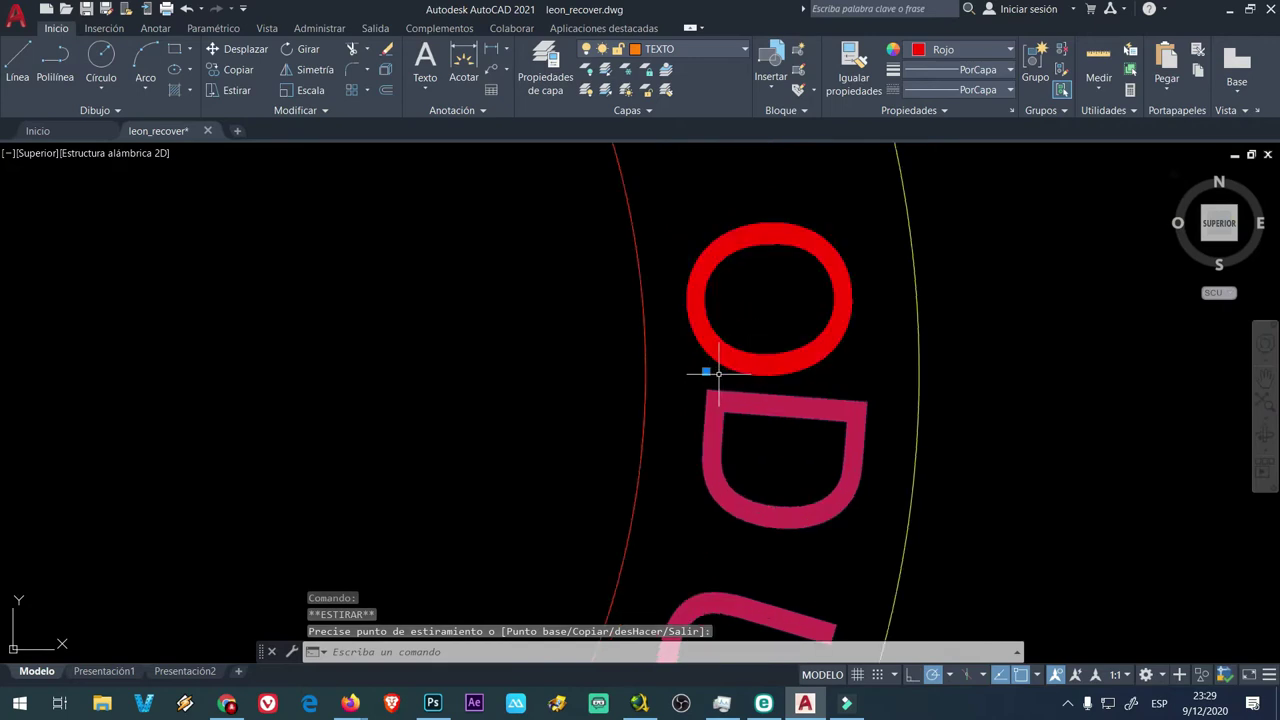
# Step: Stretch the text's right end in beside the letter O
pyautogui.click(706, 372)
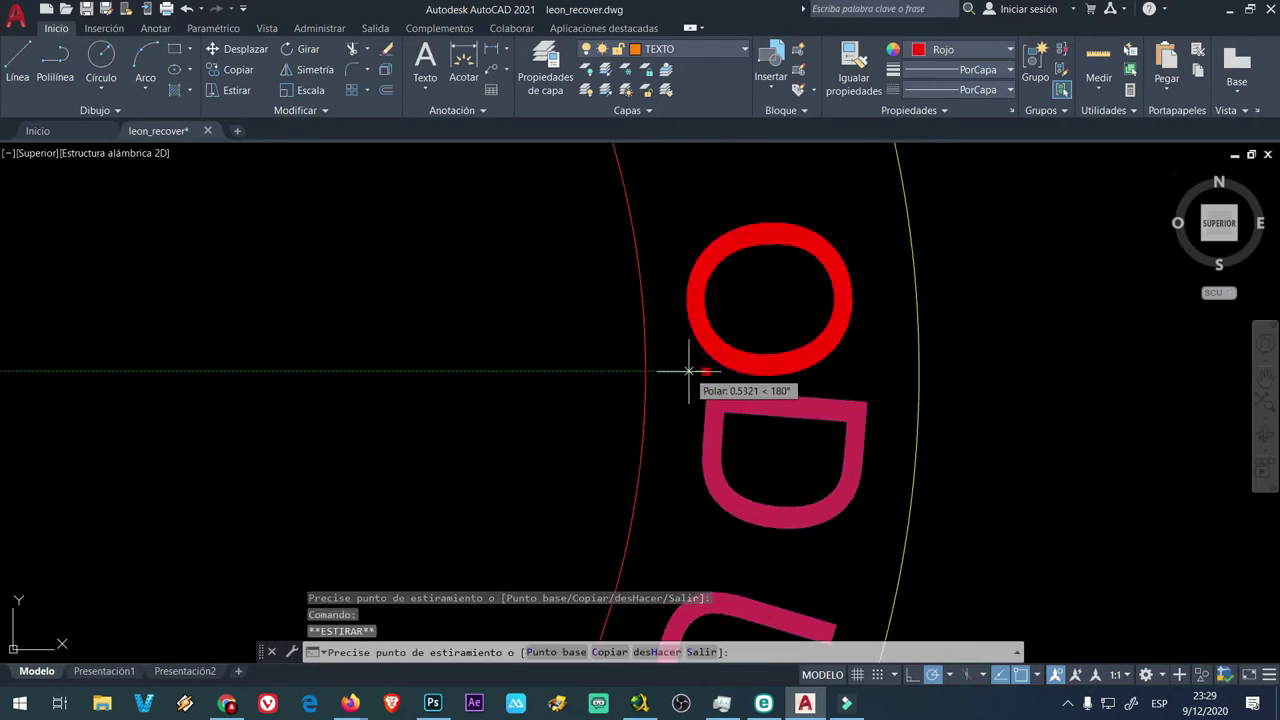
pyautogui.click(684, 371)
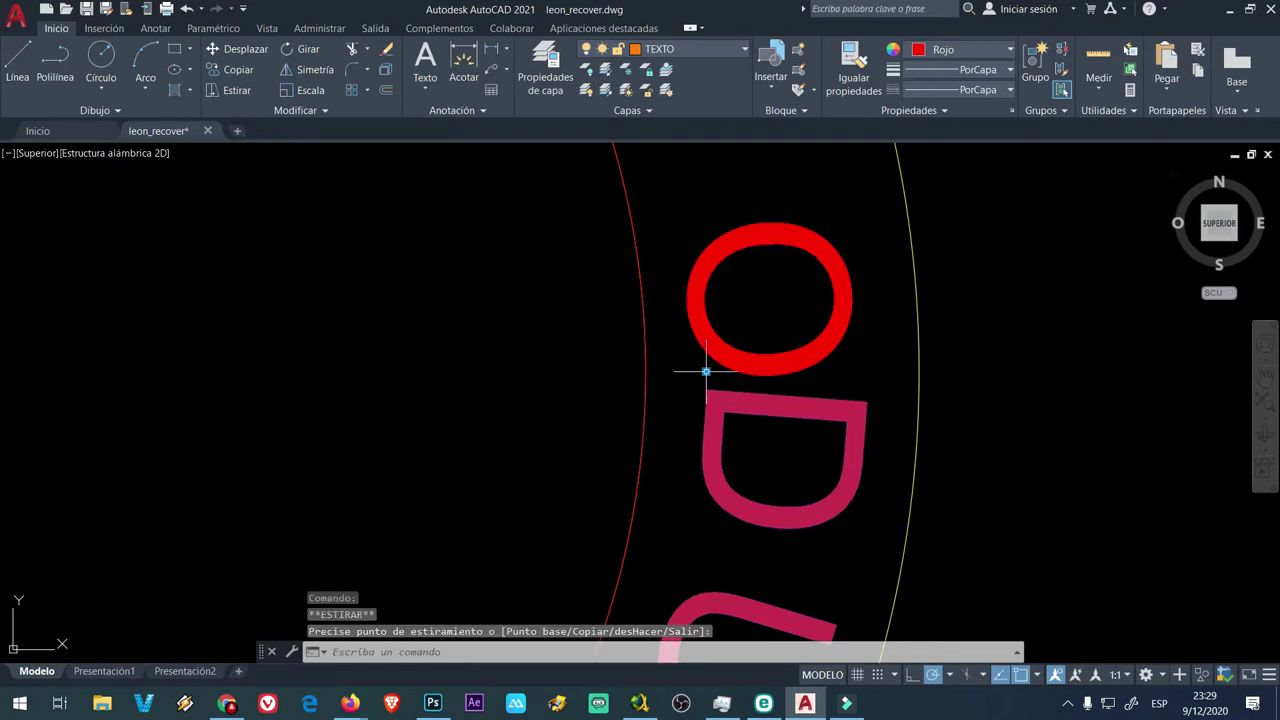
pyautogui.click(706, 371)
pyautogui.scroll(-8, 668, 371)
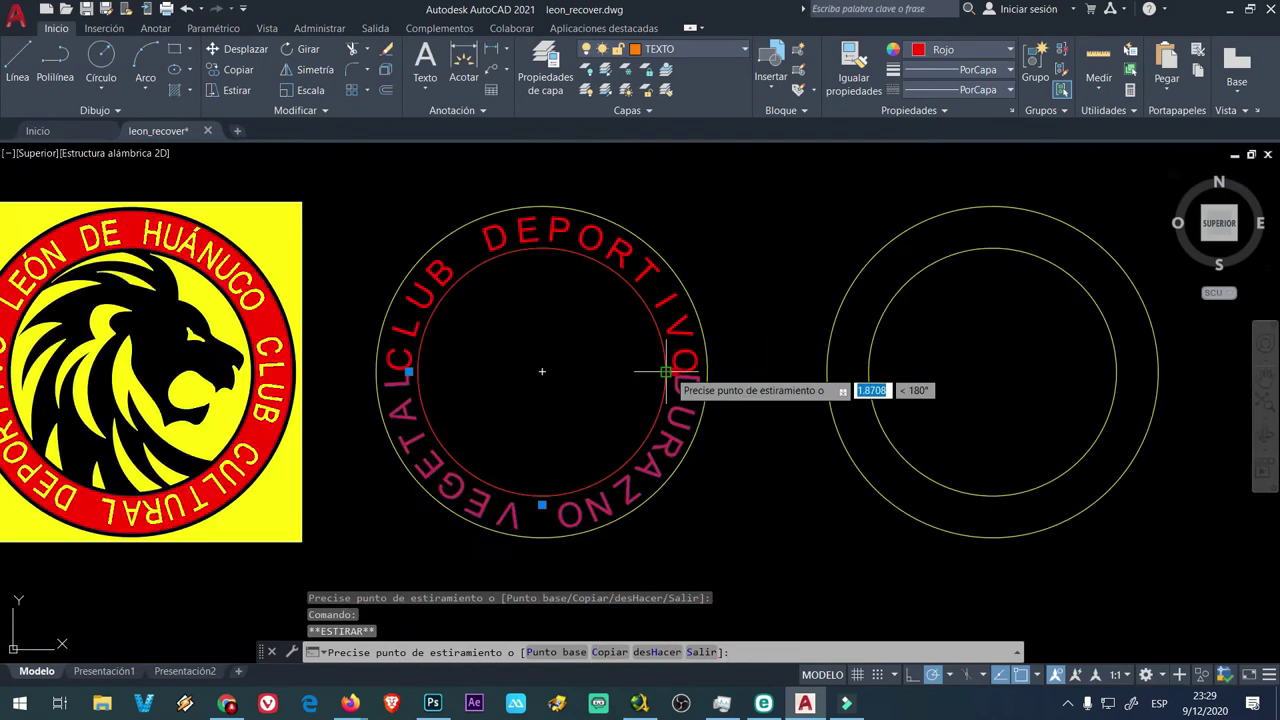
pyautogui.scroll(8, 666, 371)
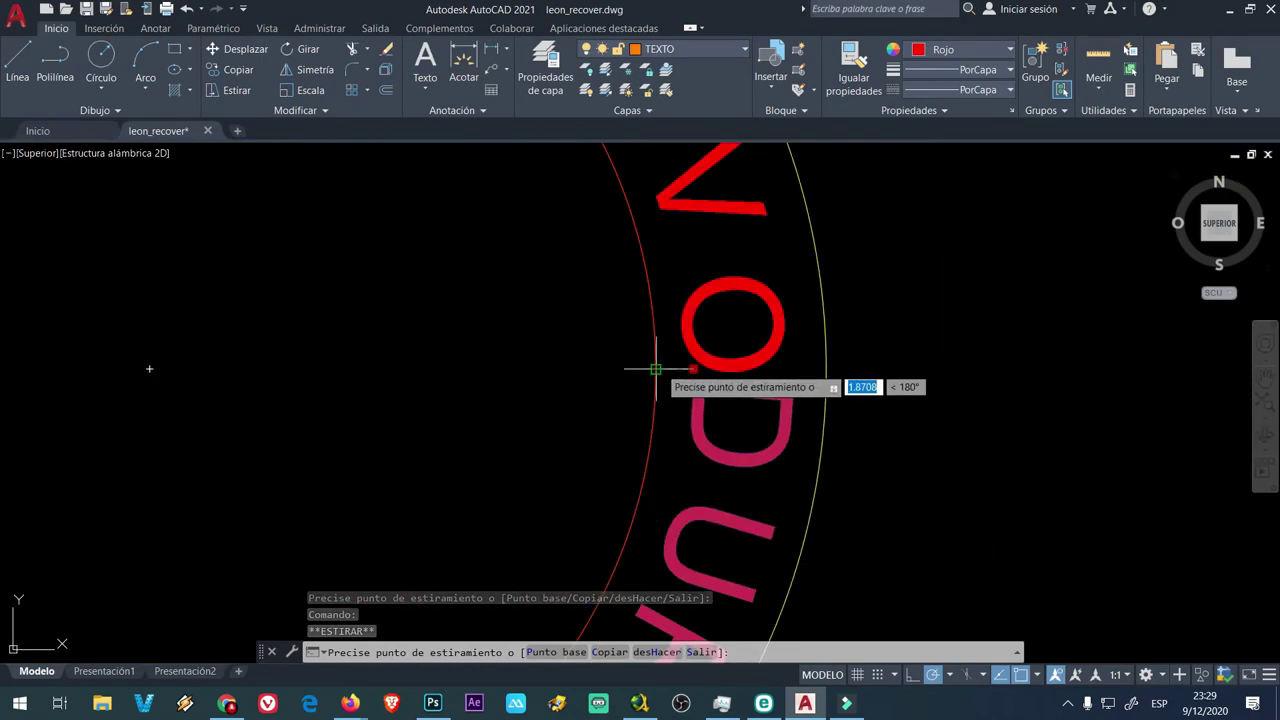
pyautogui.scroll(-3, 672, 379)
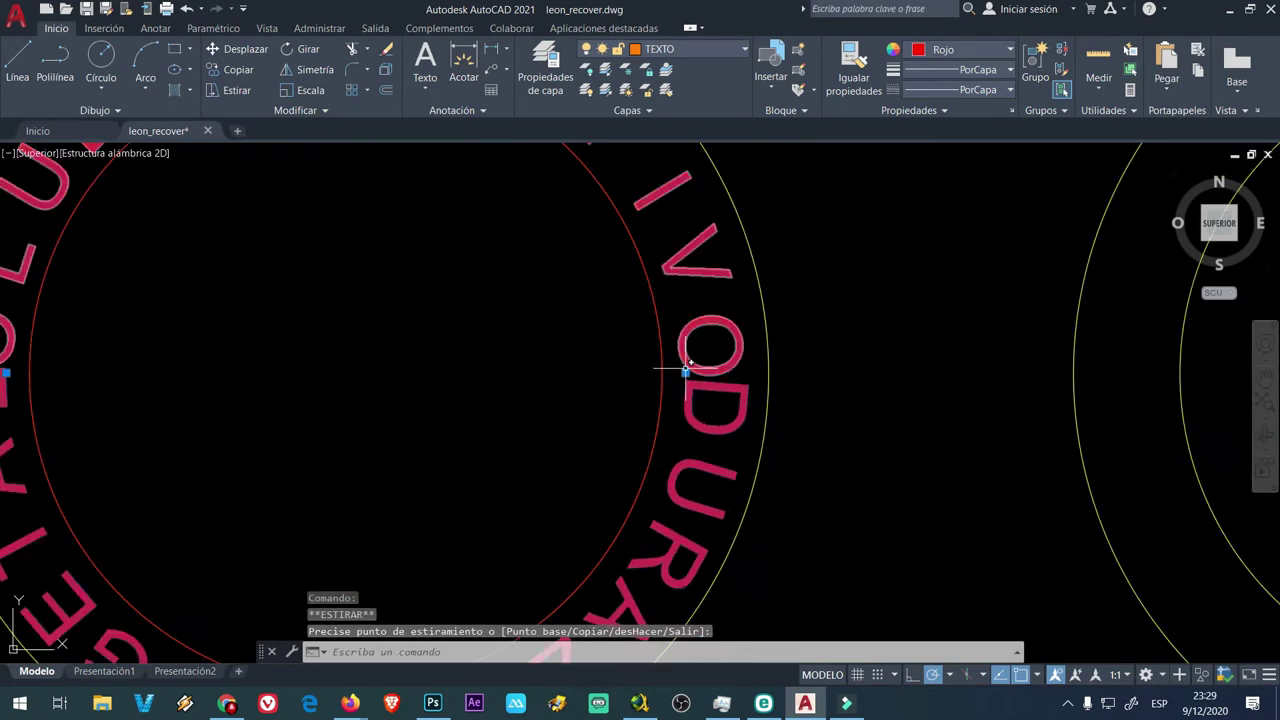
pyautogui.click(683, 372)
pyautogui.press('Escape')
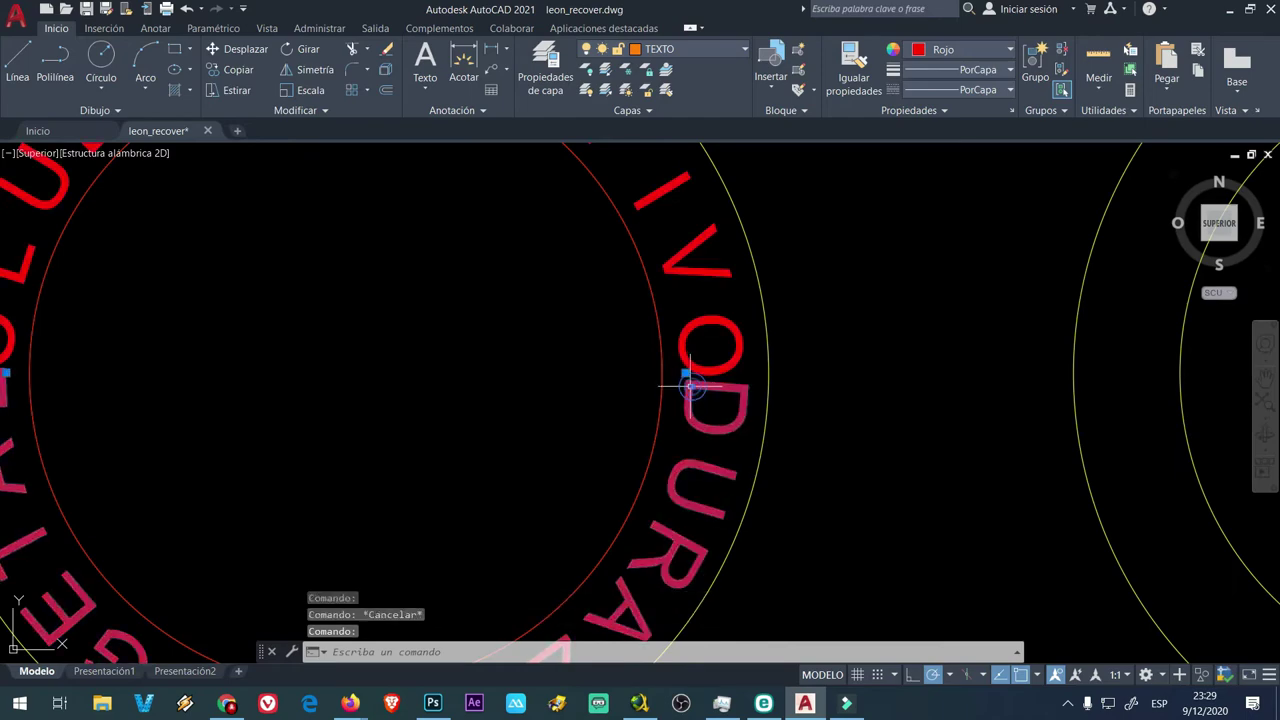
# Step: Drop the text's midpoint at the ring's bottom, then pan back to show the logo and both rings
pyautogui.click(685, 372)
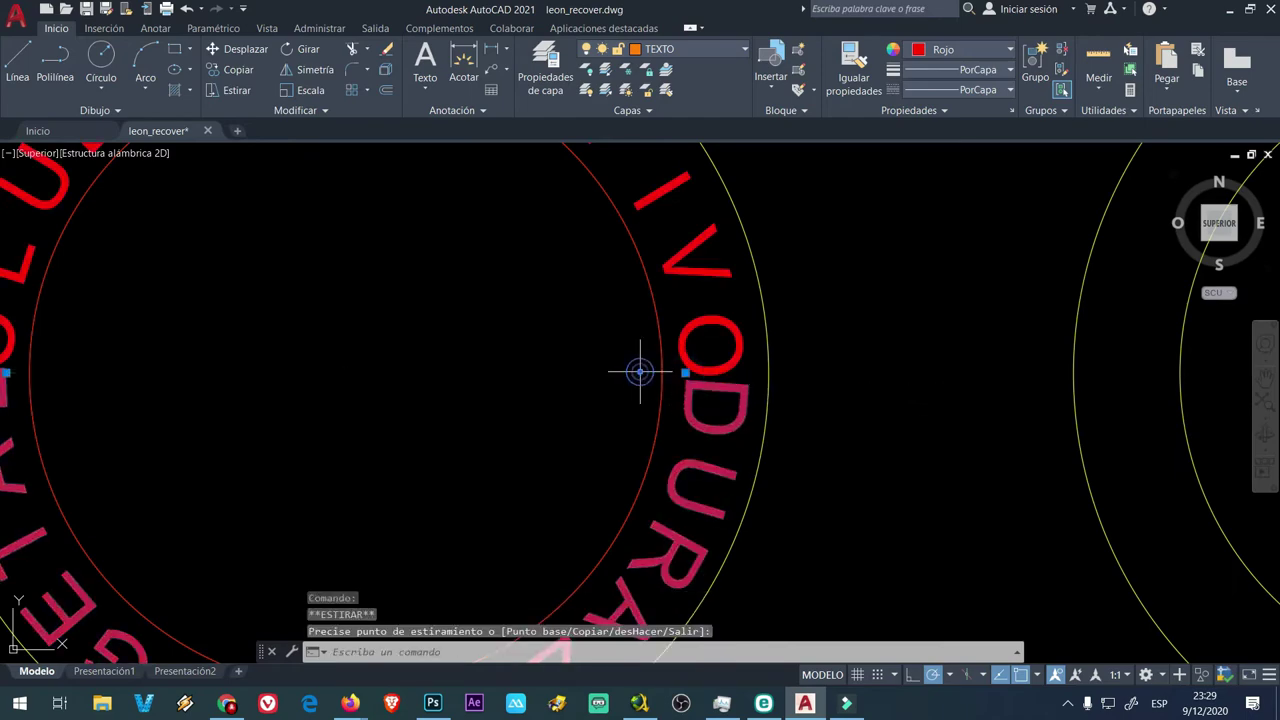
pyautogui.scroll(-3, 640, 371)
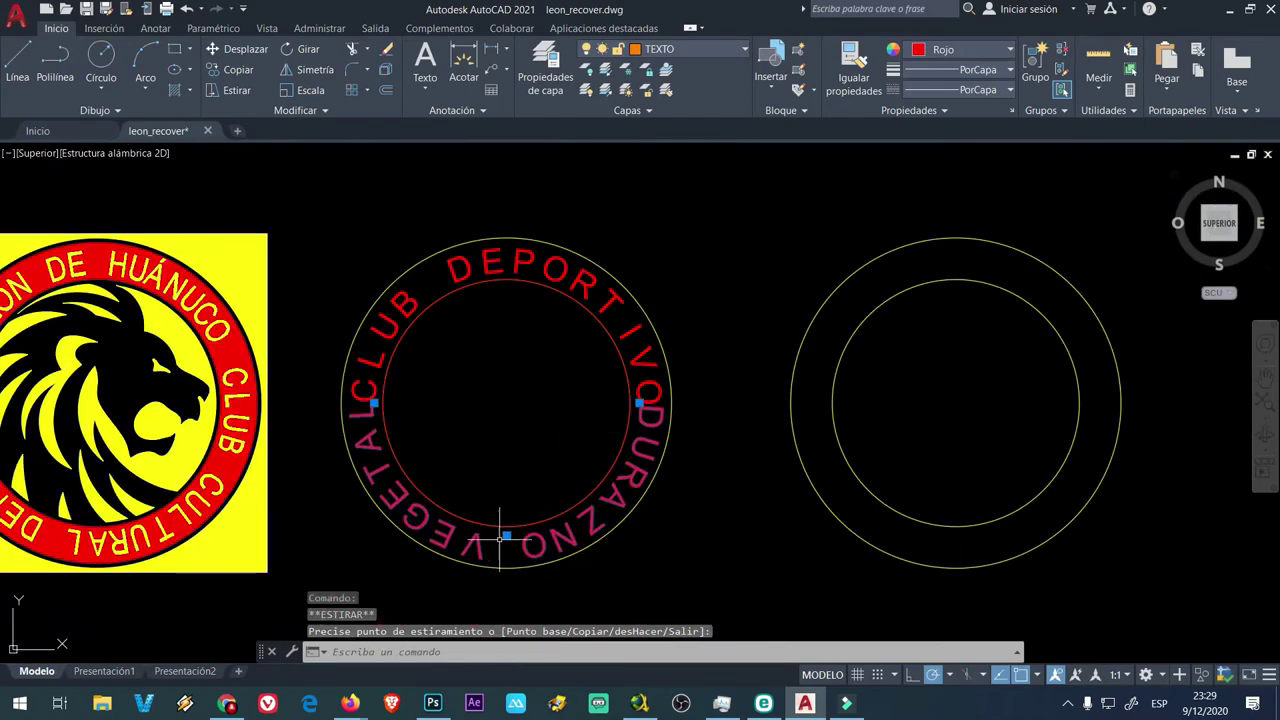
pyautogui.scroll(3, 506, 535)
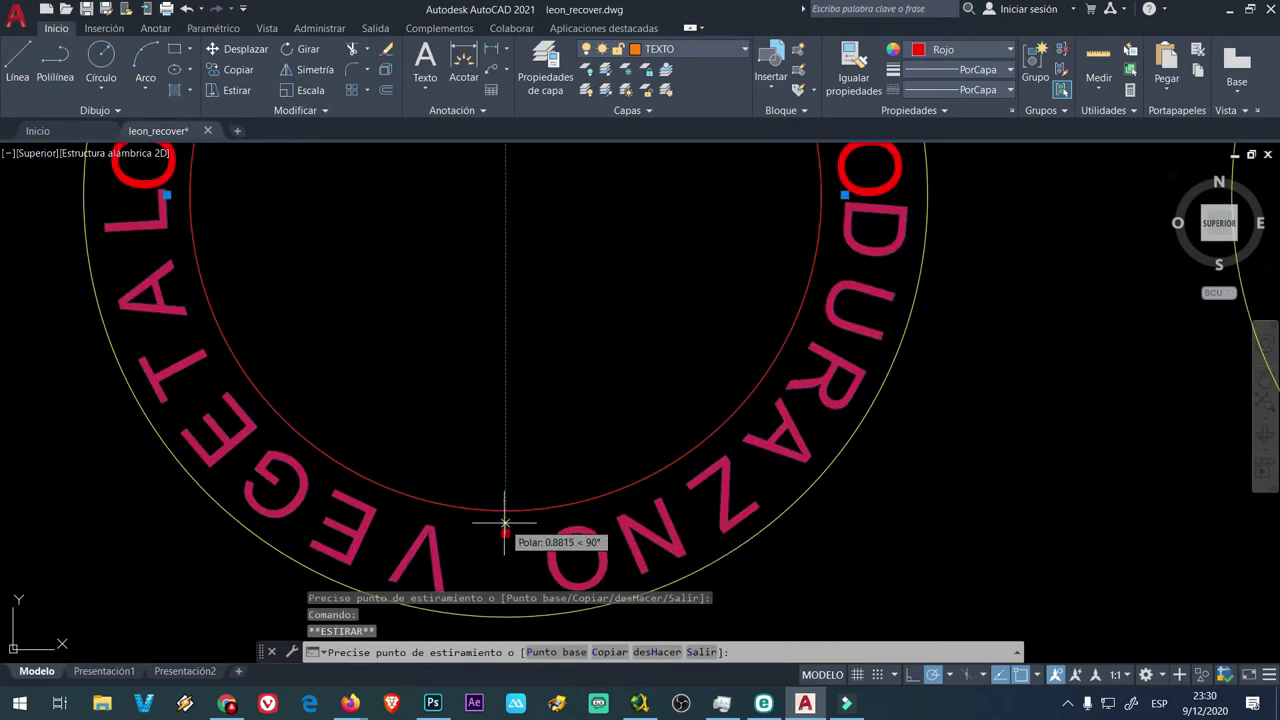
pyautogui.click(505, 522)
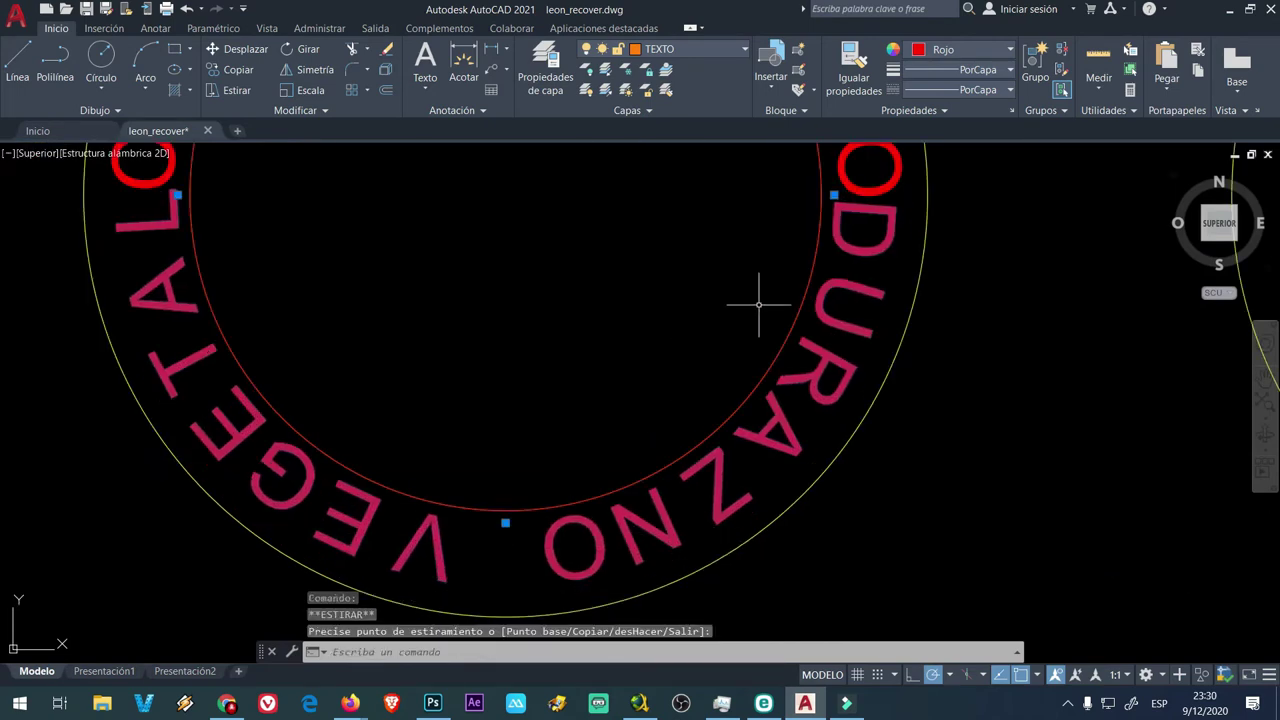
pyautogui.press('Escape')
pyautogui.scroll(-2, 840, 280)
pyautogui.moveTo(869, 330)
pyautogui.mouseDown(button='middle')
pyautogui.moveTo(847, 258)
pyautogui.moveTo(838, 383)
pyautogui.mouseUp(button='middle')
pyautogui.scroll(-2, 547, 319)
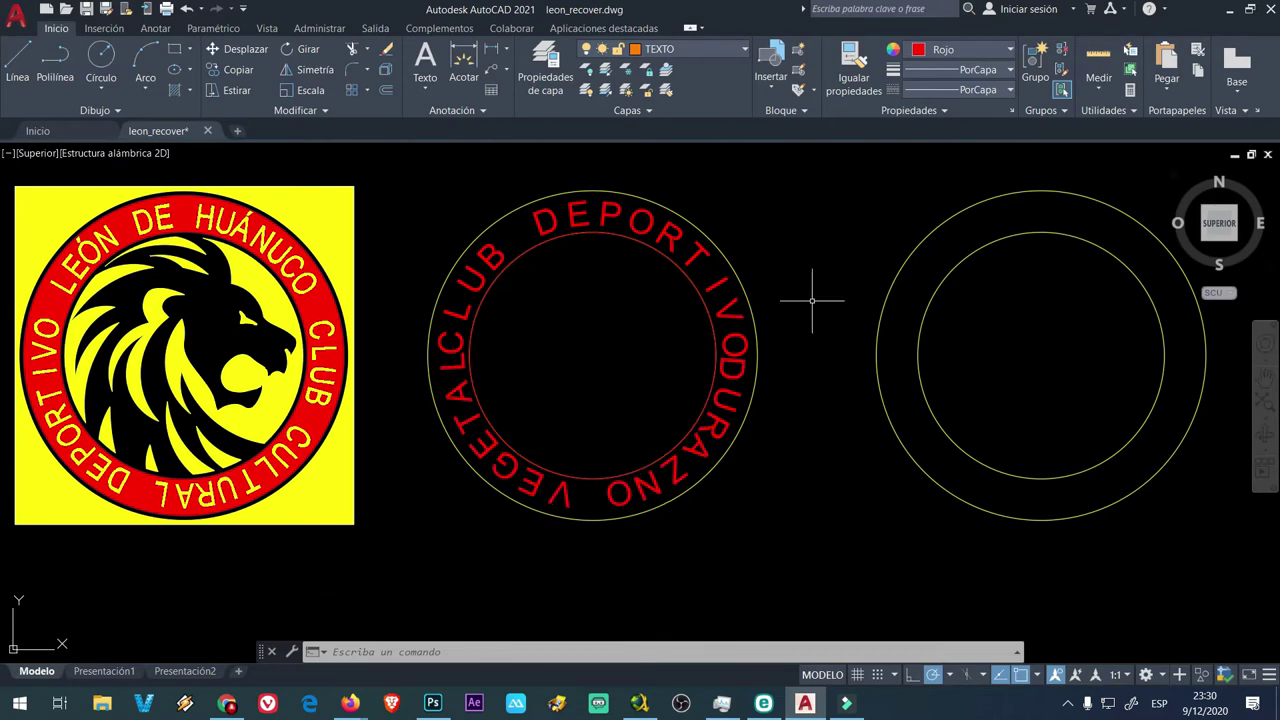
pyautogui.moveTo(825, 362); pyautogui.dragTo(626, 380, button='middle')
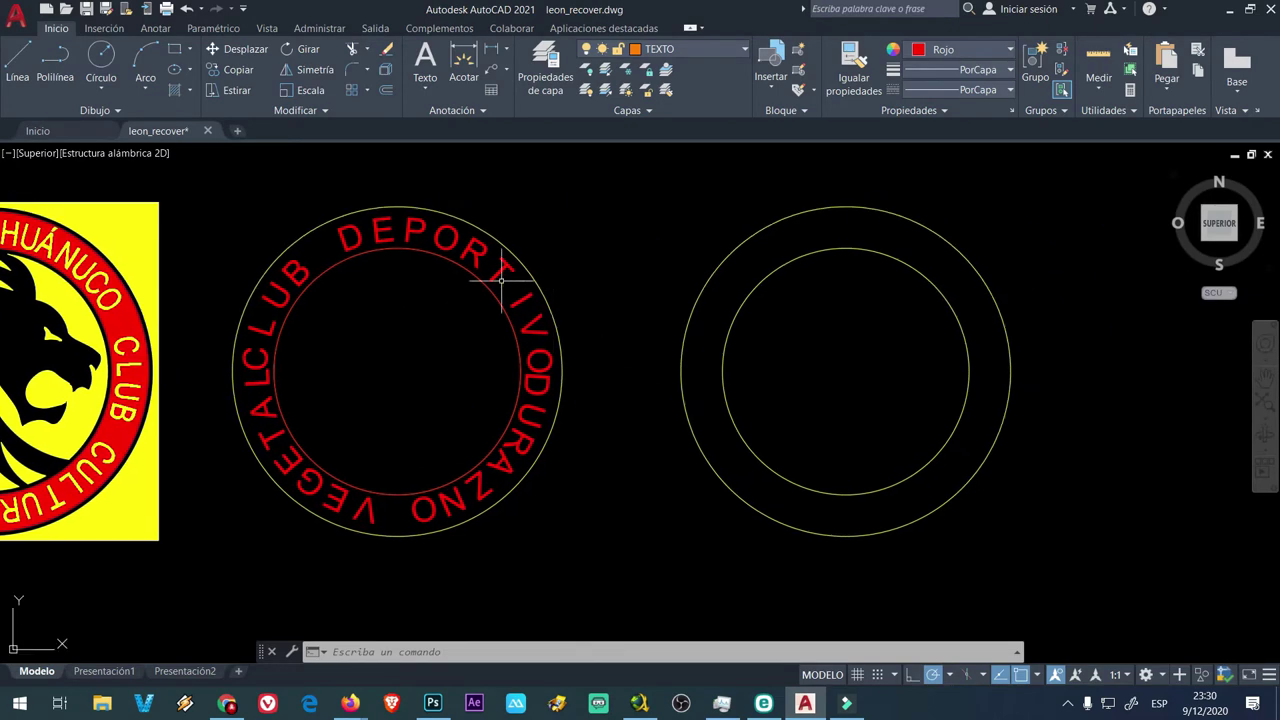
# Step: Draw a red arc over the top half of the right ring's inner circle
pyautogui.click(144, 60)
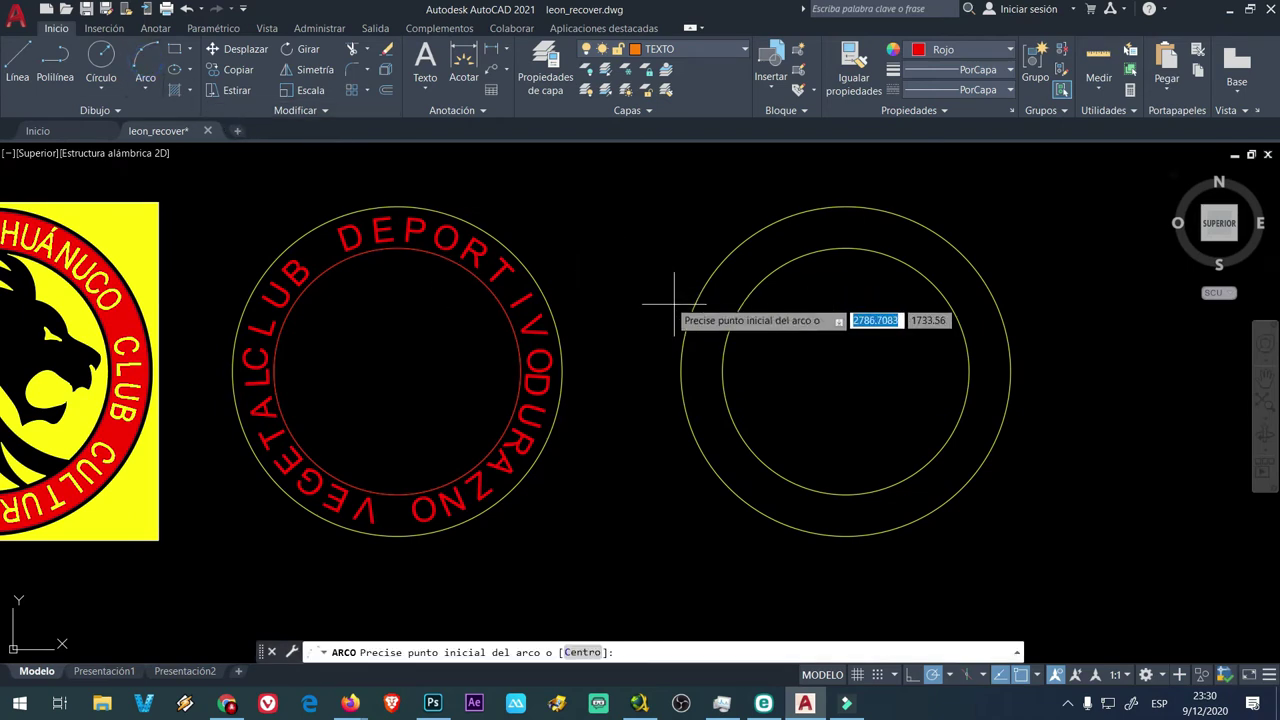
pyautogui.click(722, 371)
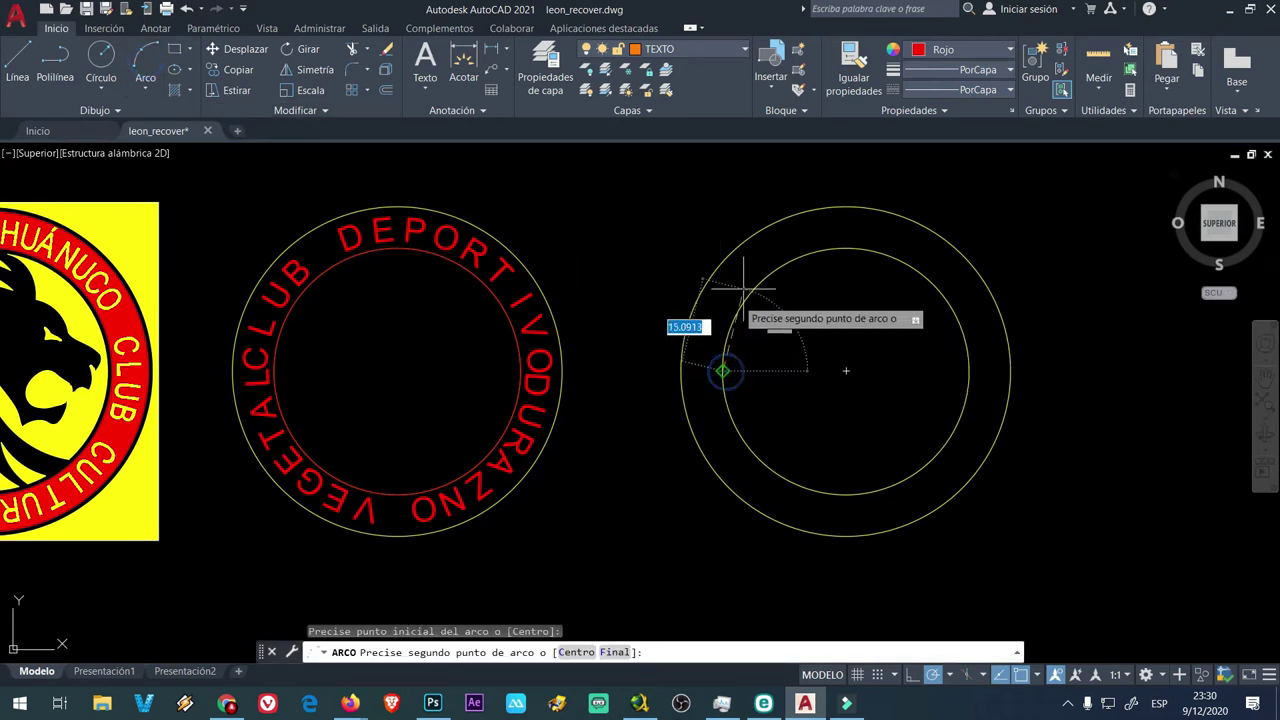
pyautogui.click(845, 248)
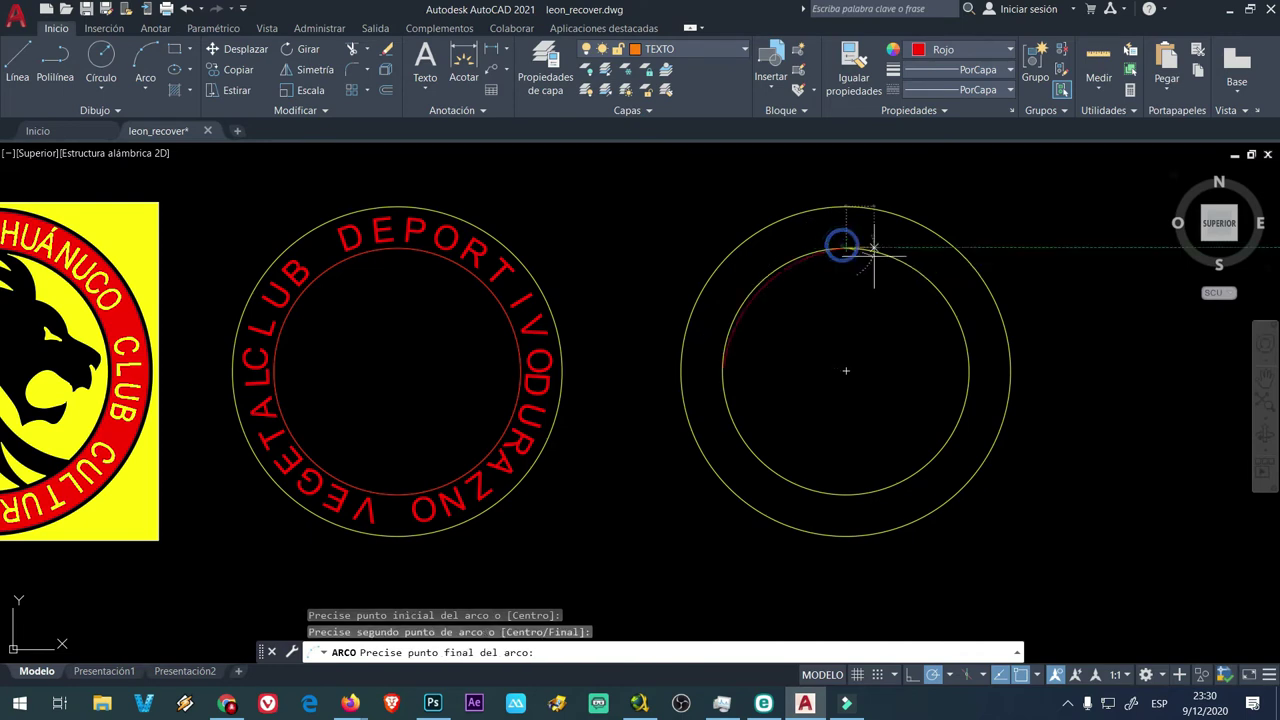
pyautogui.click(969, 371)
pyautogui.write('ARC')
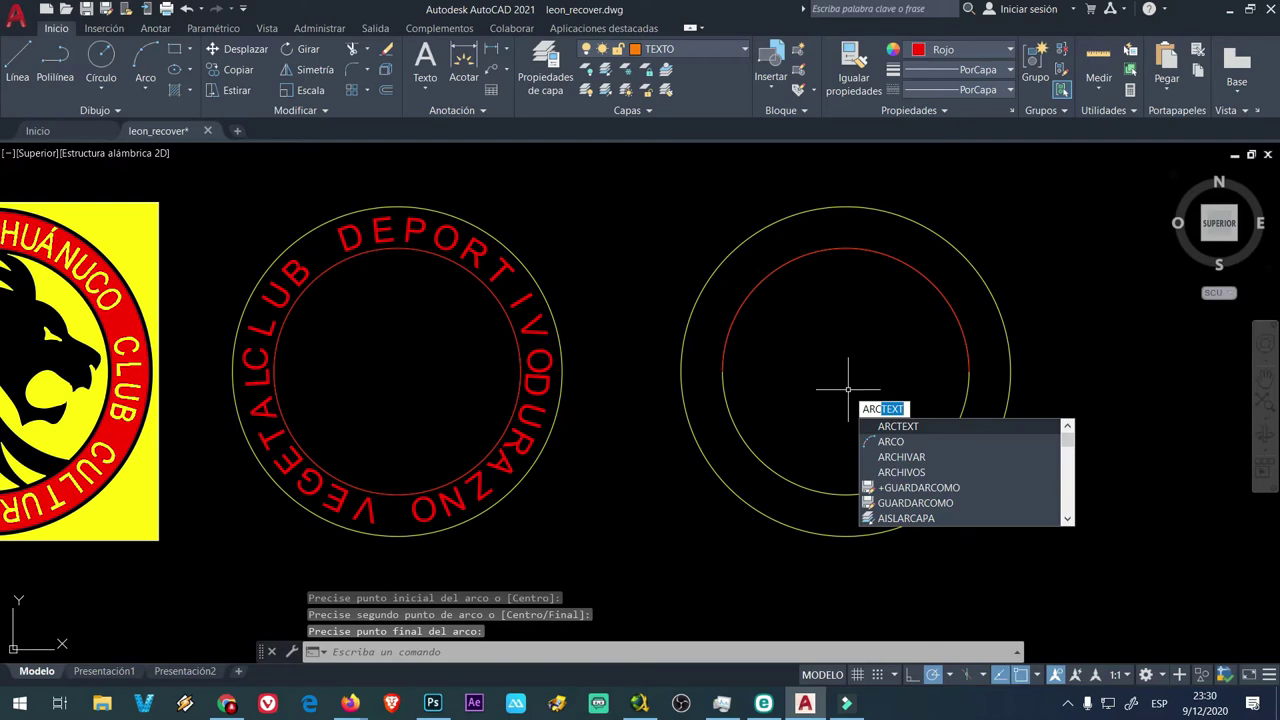
# Step: Place CLUB DEPORTIVO along the new upper arc with ARCTEXT, on its concave side
pyautogui.press('Return')
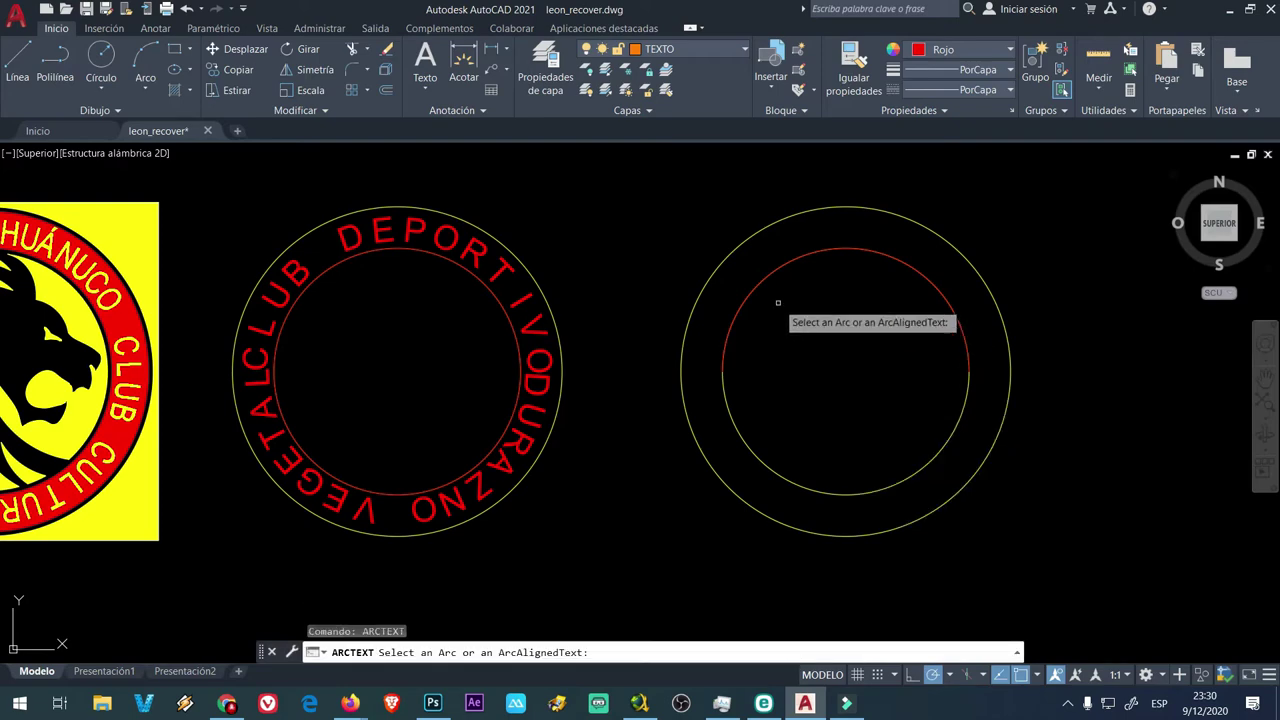
pyautogui.click(759, 283)
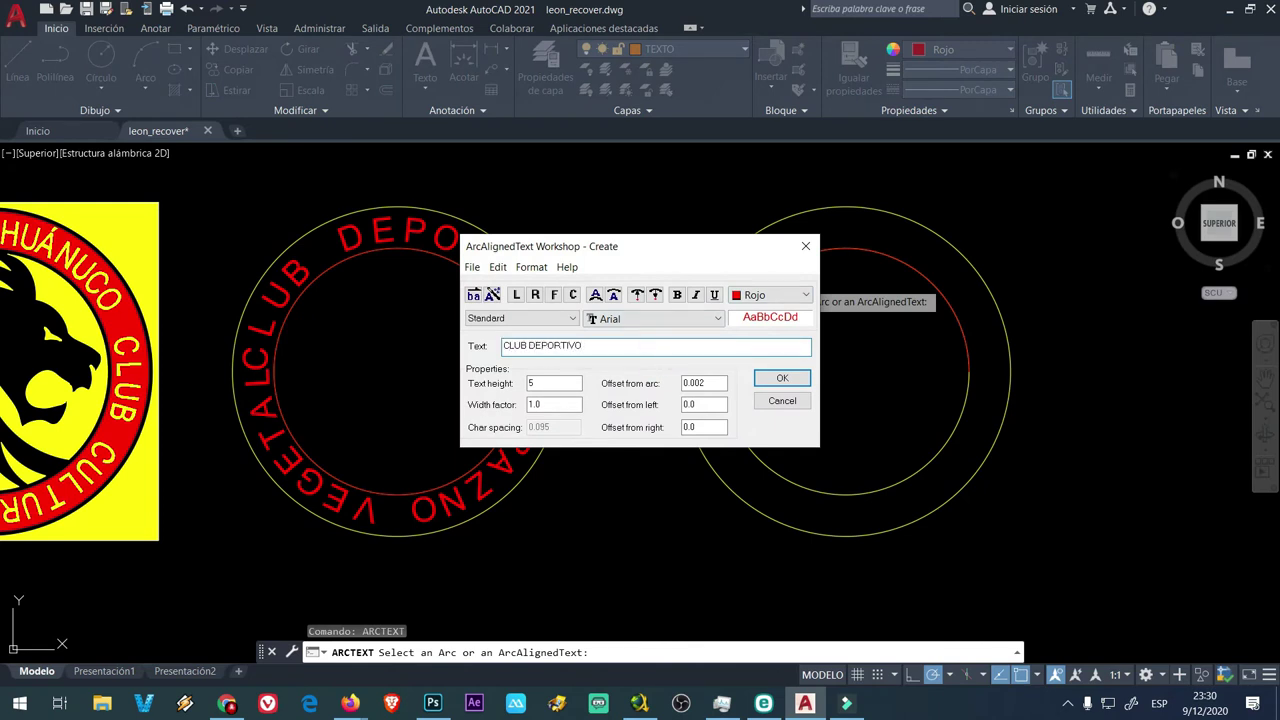
pyautogui.moveTo(657, 249); pyautogui.dragTo(564, 243)
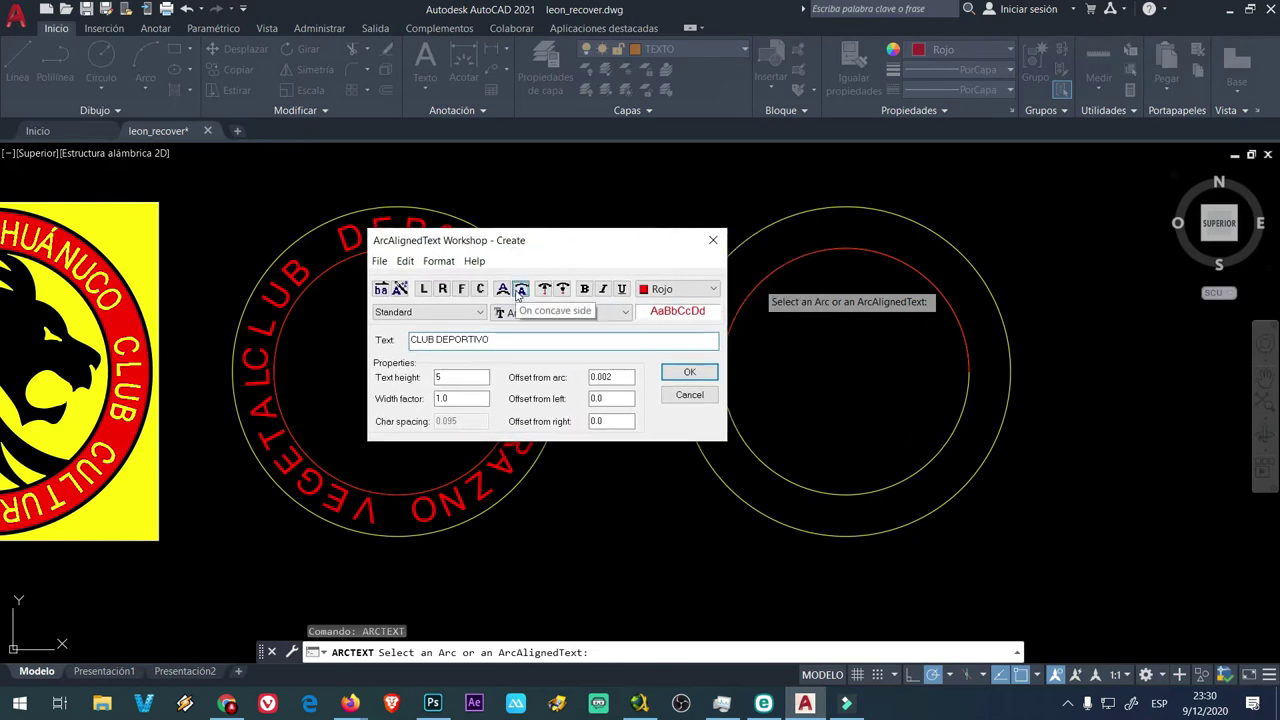
pyautogui.click(520, 291)
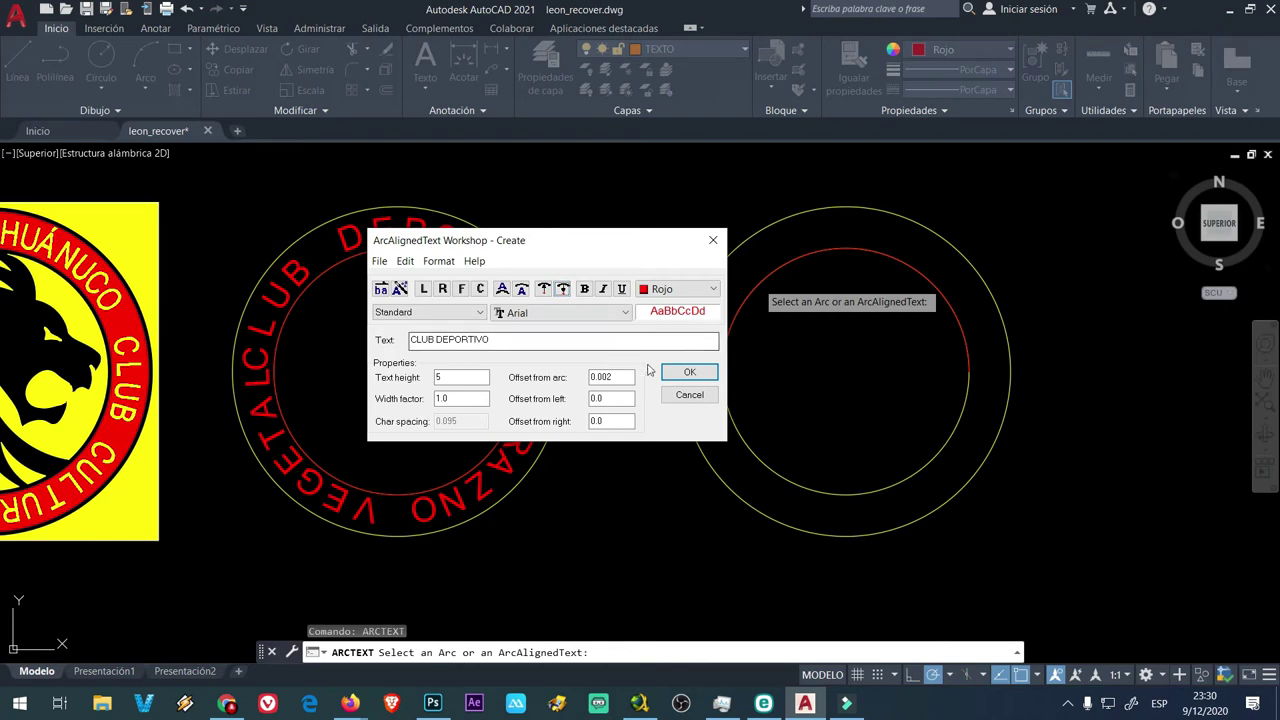
pyautogui.click(689, 372)
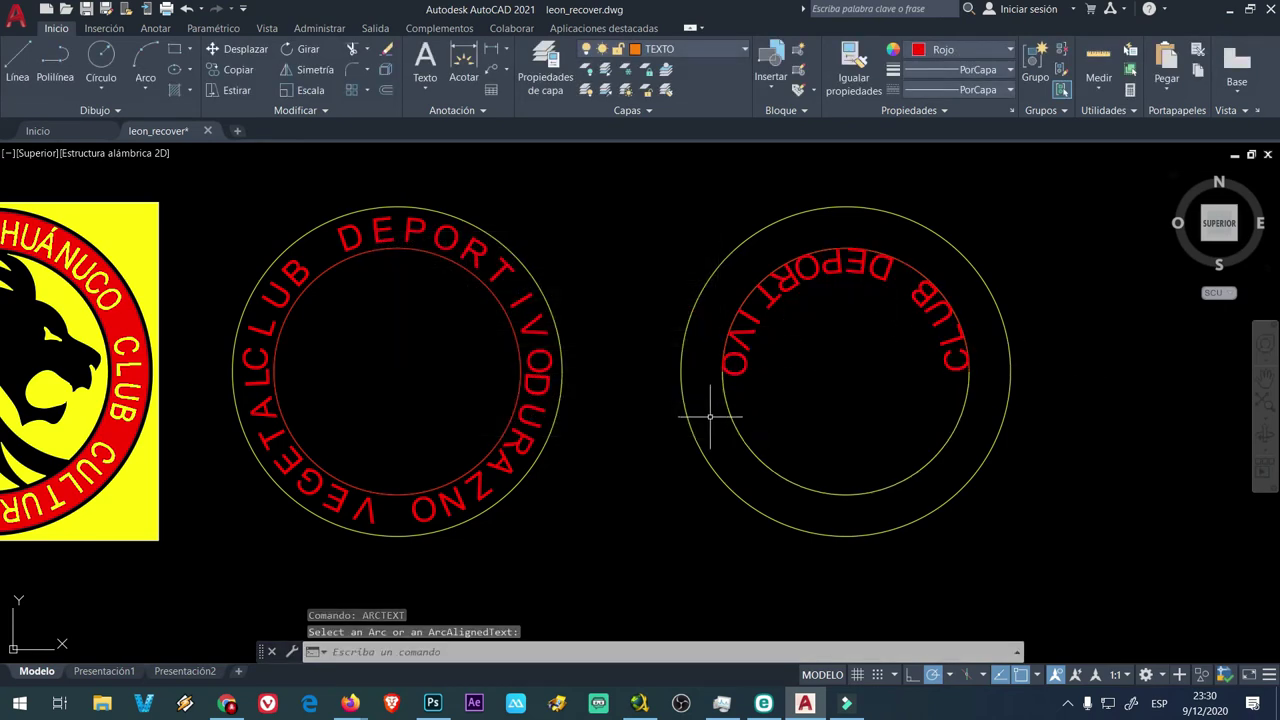
pyautogui.click(150, 60)
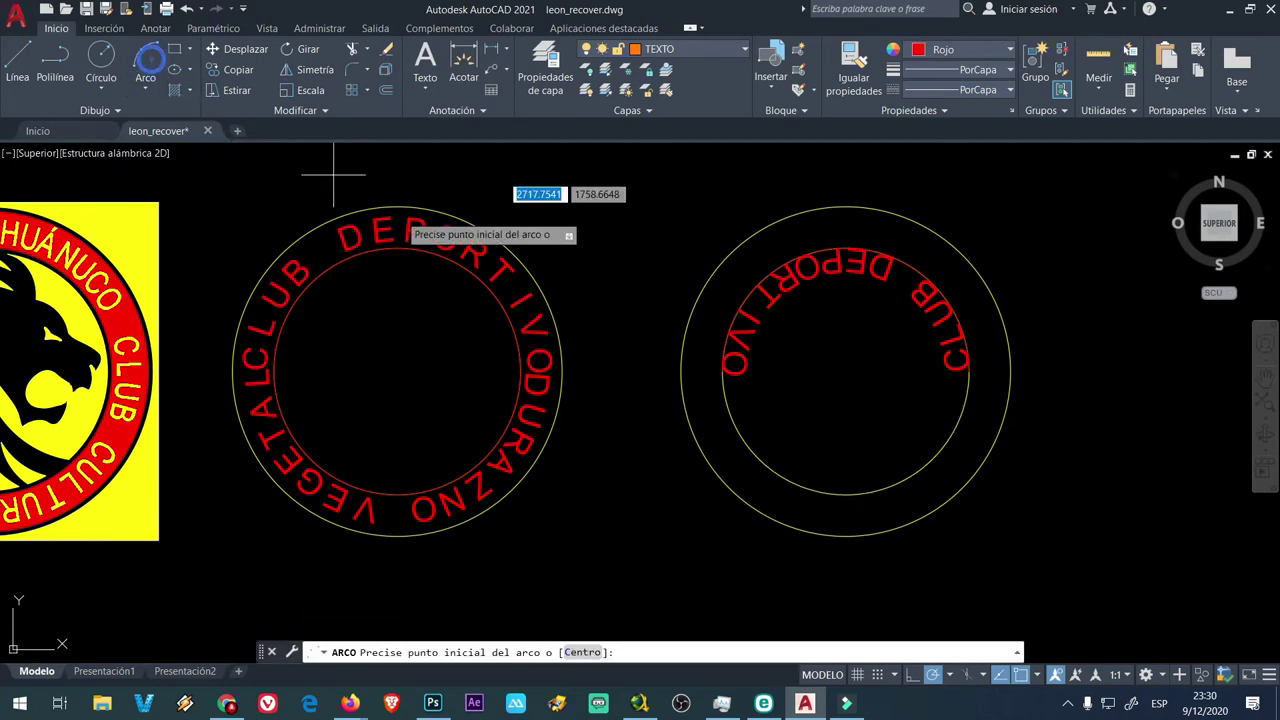
# Step: Draw an arc along the lower half of the right ring's inner circle
pyautogui.click(722, 371)
pyautogui.click(846, 494)
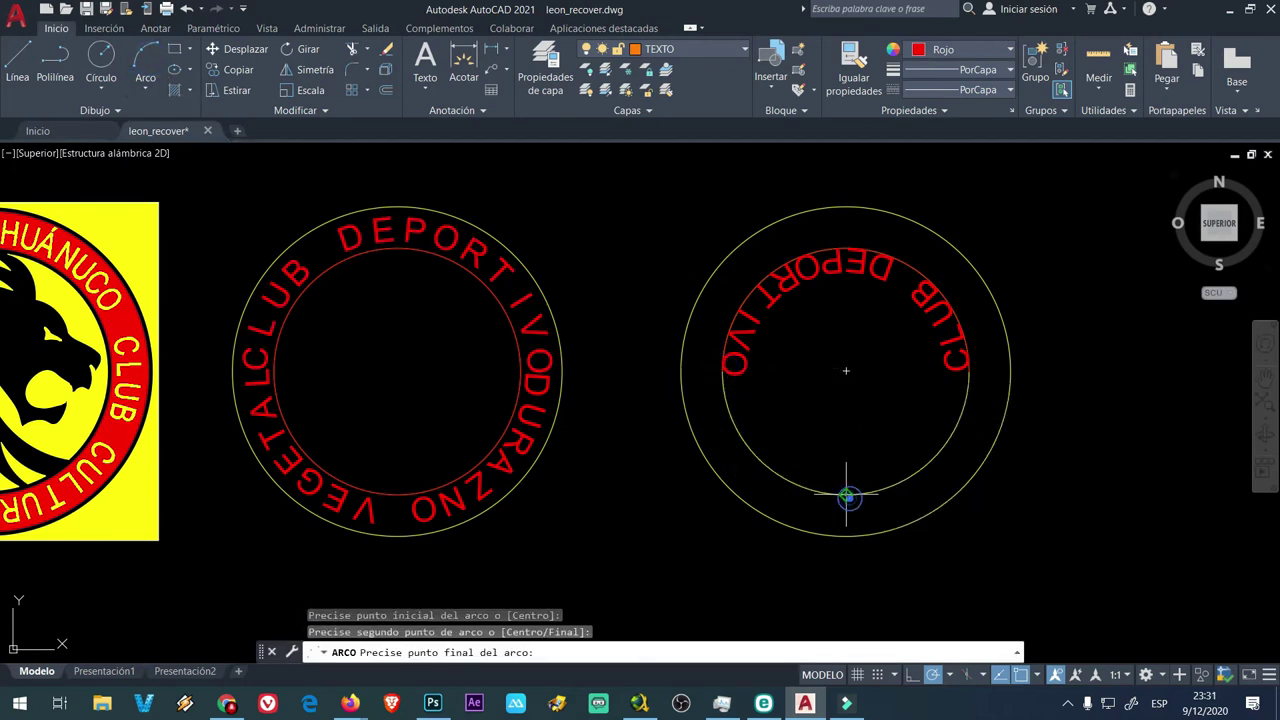
pyautogui.click(968, 373)
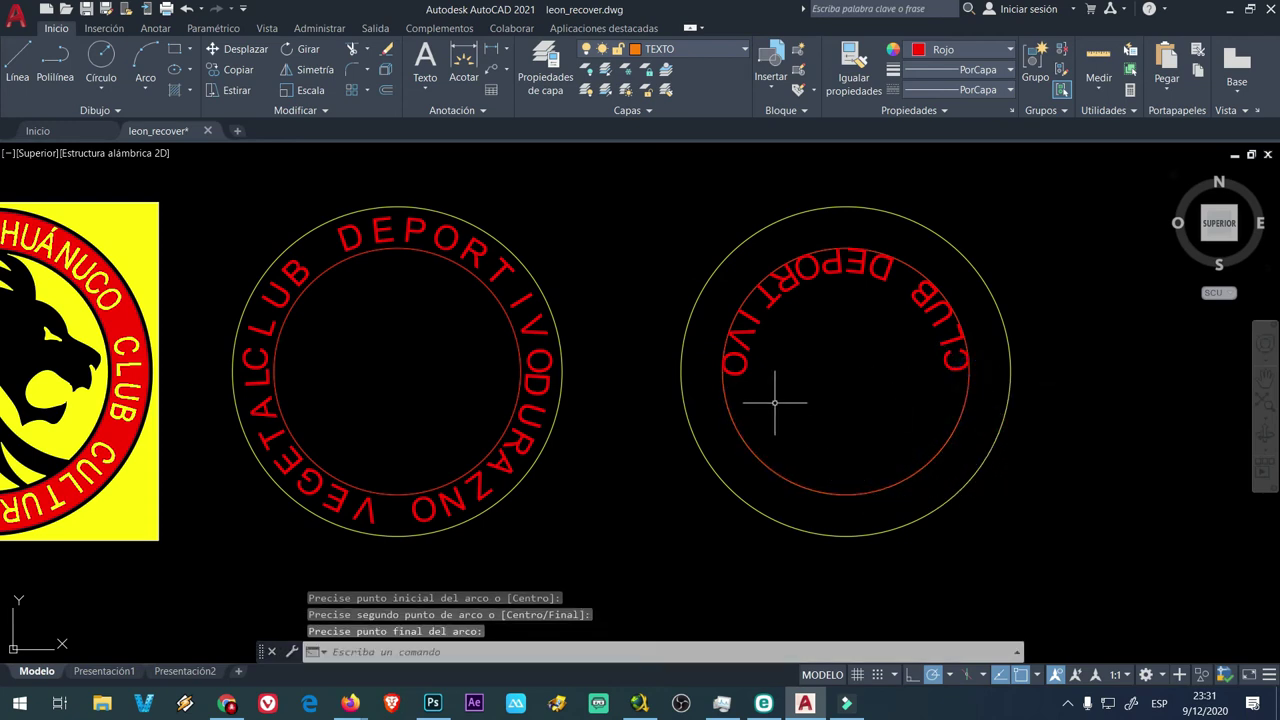
# Step: Place RIO GRANDE along the lower arc with ARCTEXT
pyautogui.write('ARC')
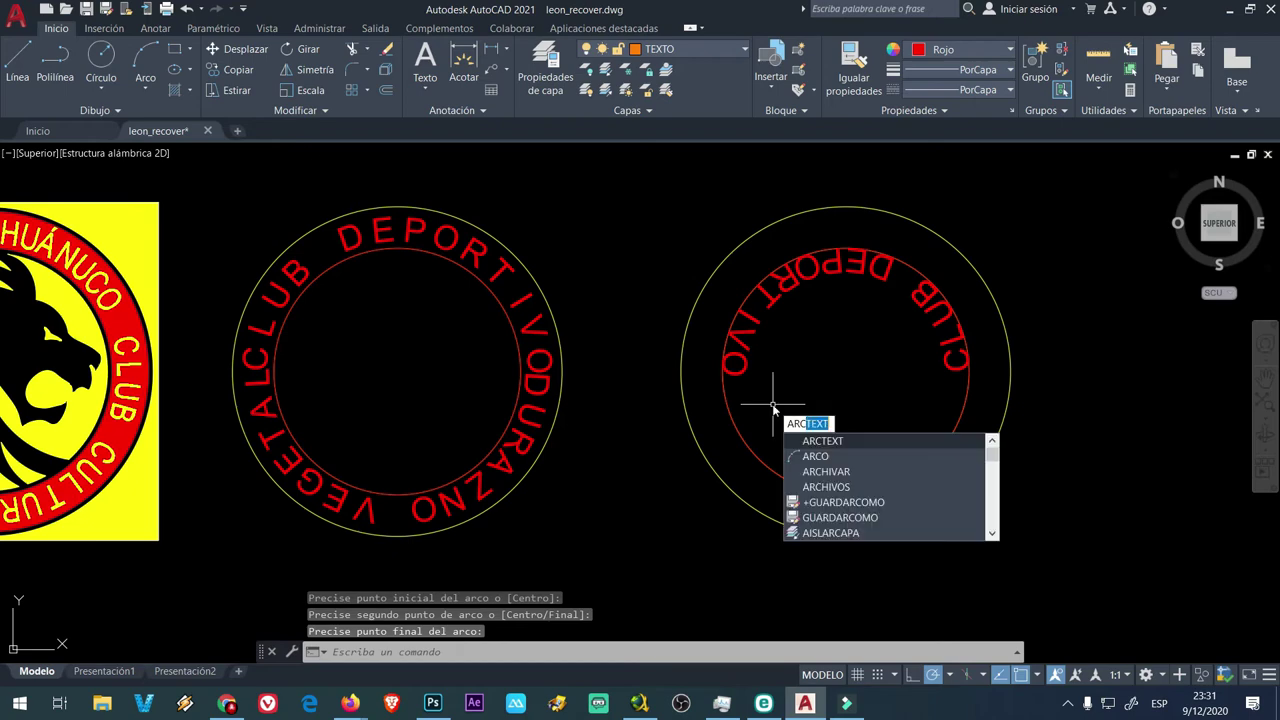
pyautogui.press('Return')
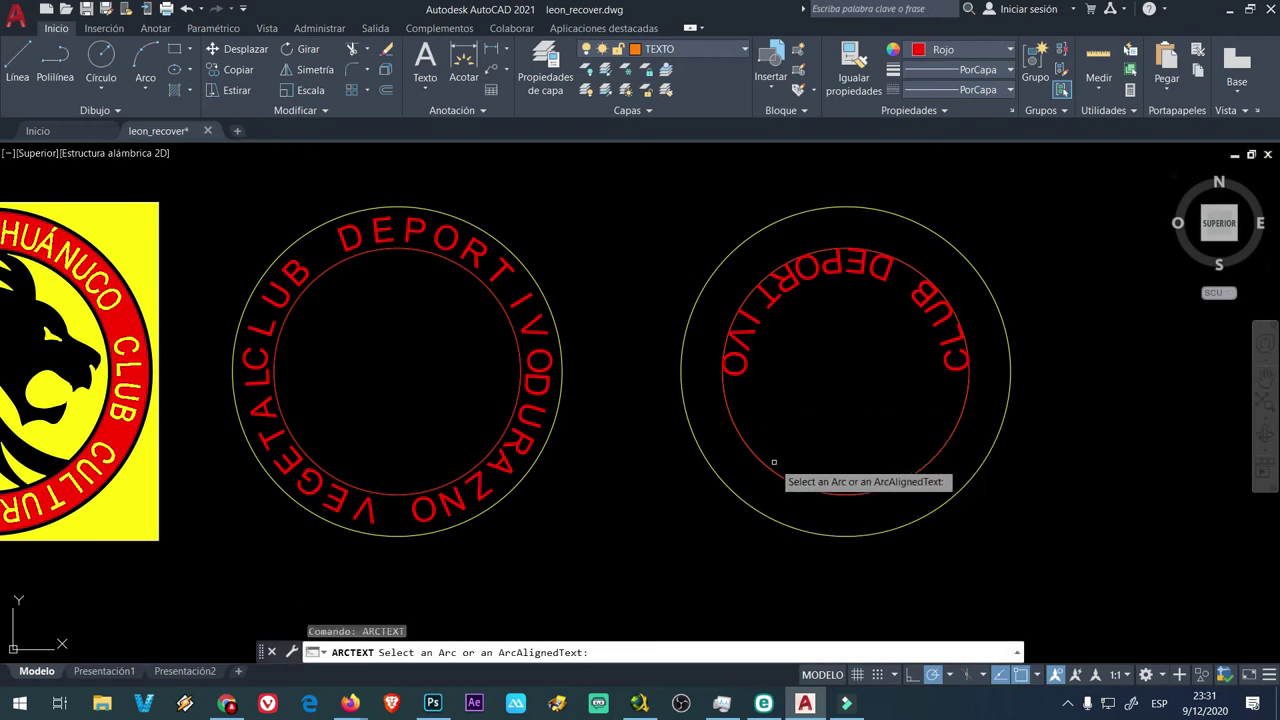
pyautogui.click(778, 477)
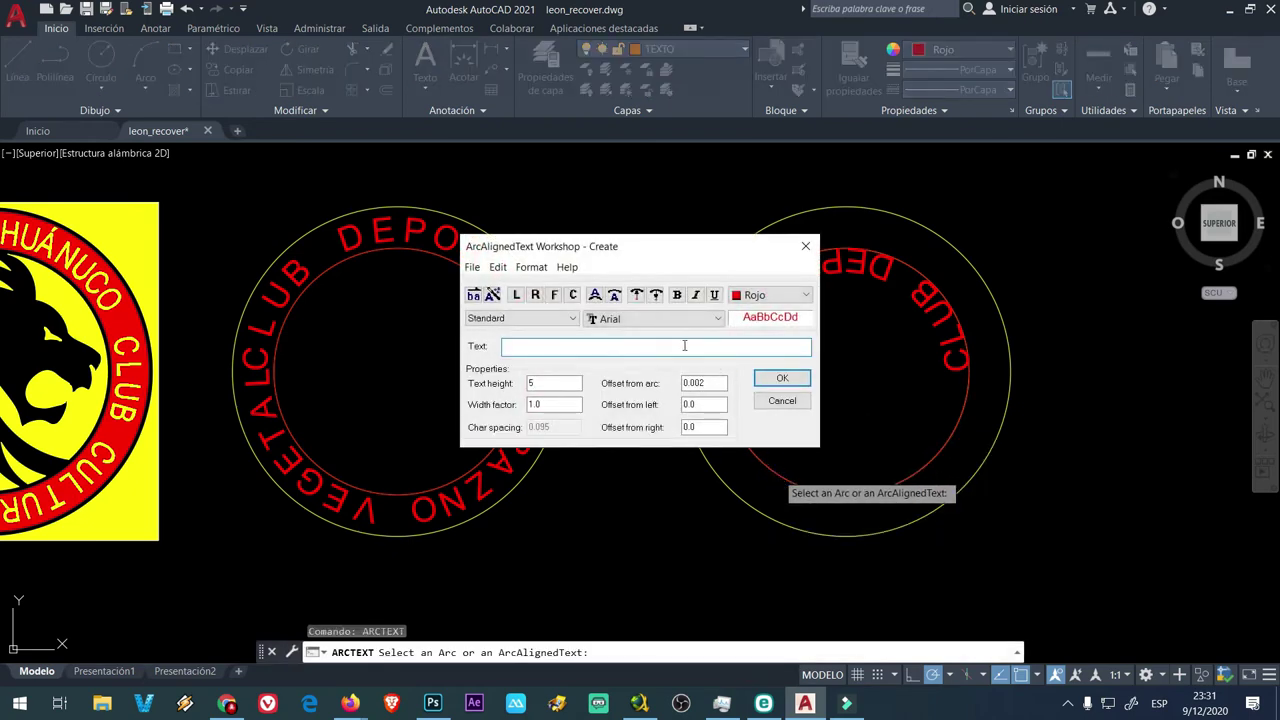
pyautogui.click(677, 345)
pyautogui.write('RIO GRANDE')
pyautogui.click(655, 294)
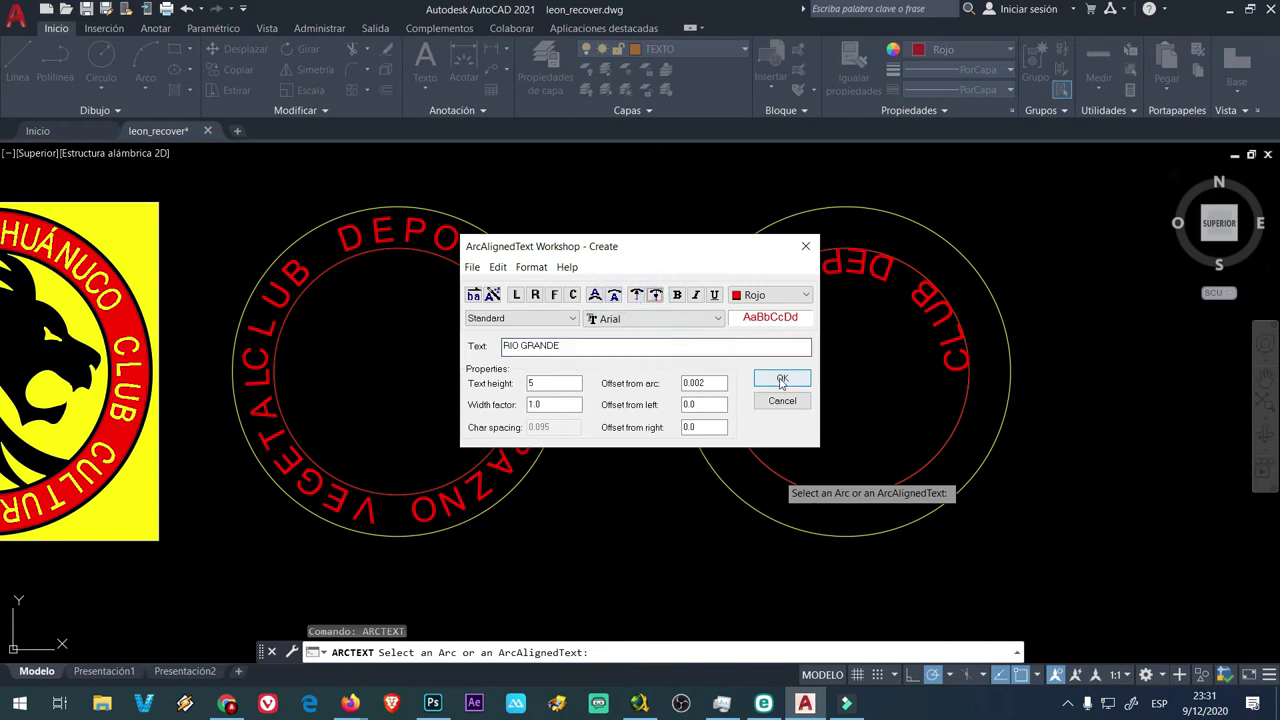
pyautogui.click(782, 380)
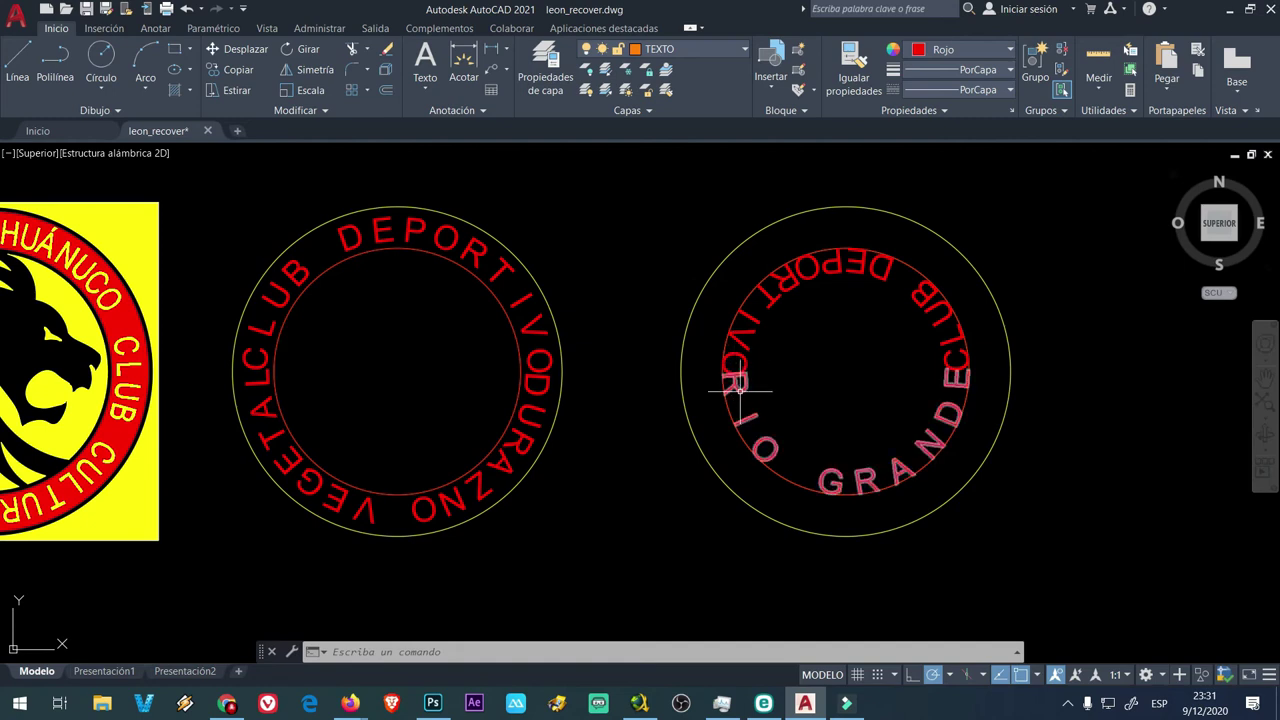
# Step: Delete the RIO GRANDE text and recreate it on the lower arc with offset from arc 2
pyautogui.click(819, 468)
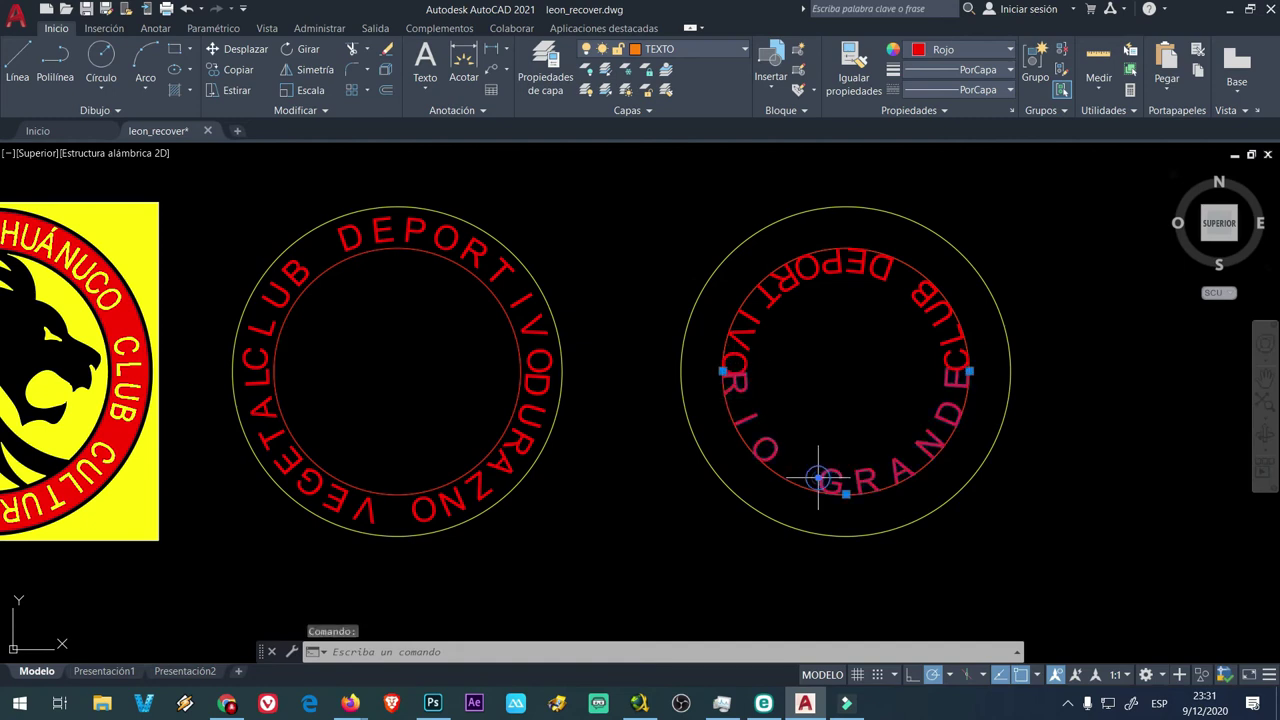
pyautogui.press('Delete')
pyautogui.write('AR')
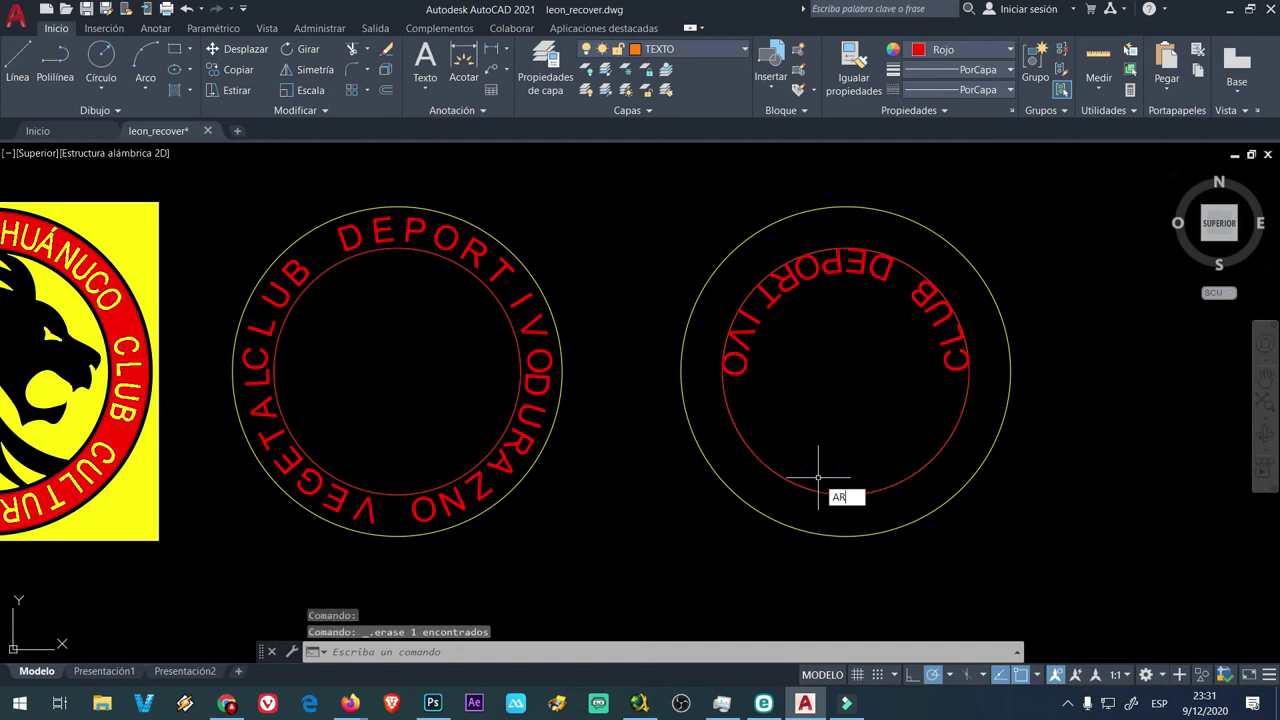
pyautogui.write('CTEXT')
pyautogui.press('Return')
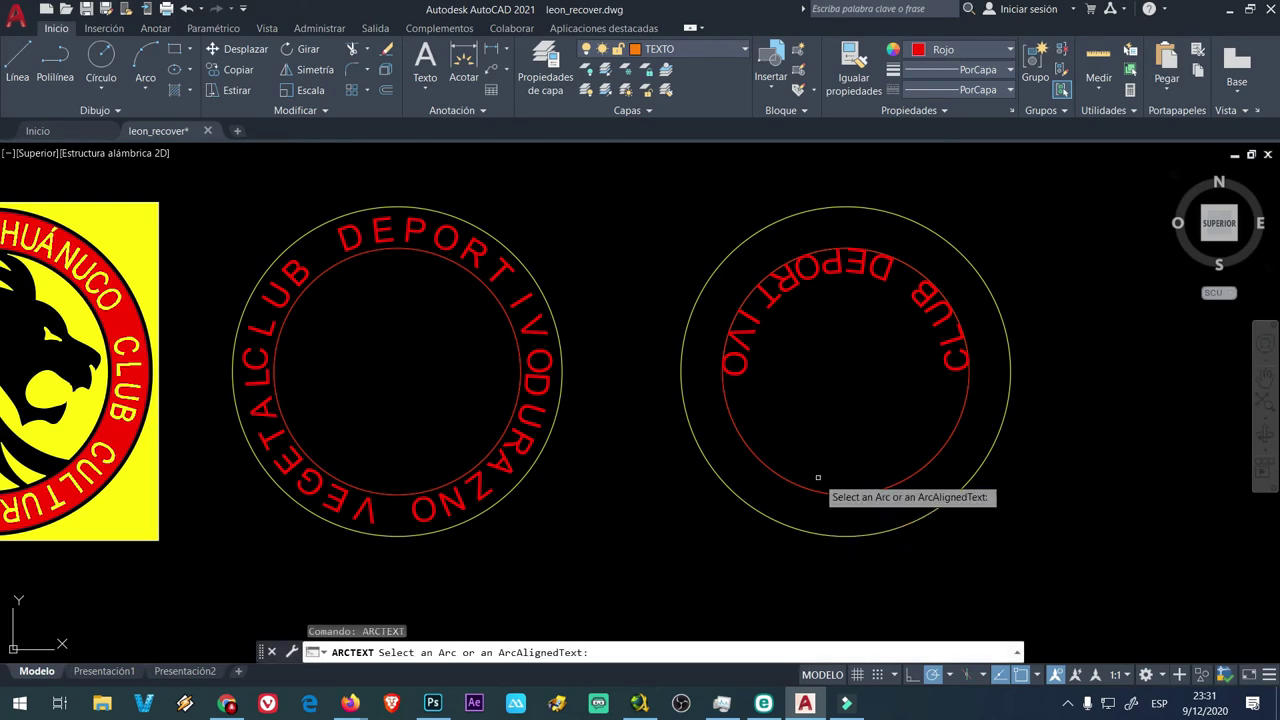
pyautogui.click(807, 490)
pyautogui.write('RIO GRANDE')
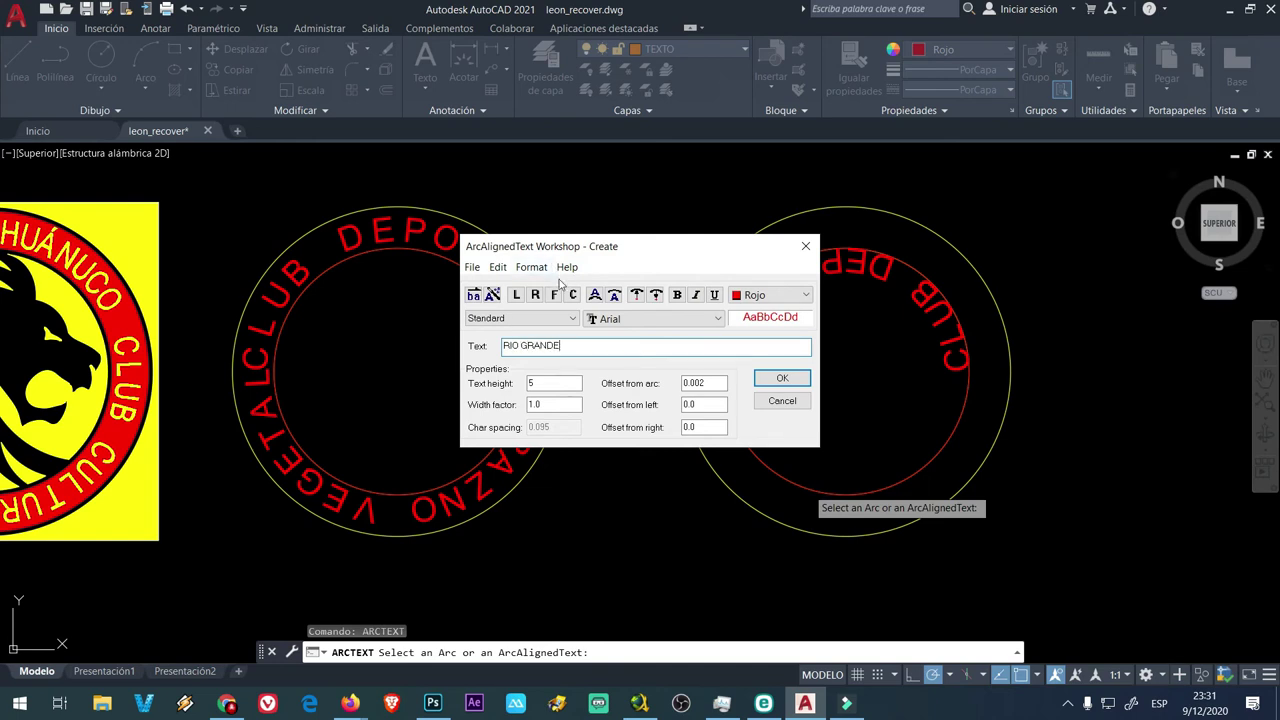
pyautogui.doubleClick(694, 383)
pyautogui.write('2')
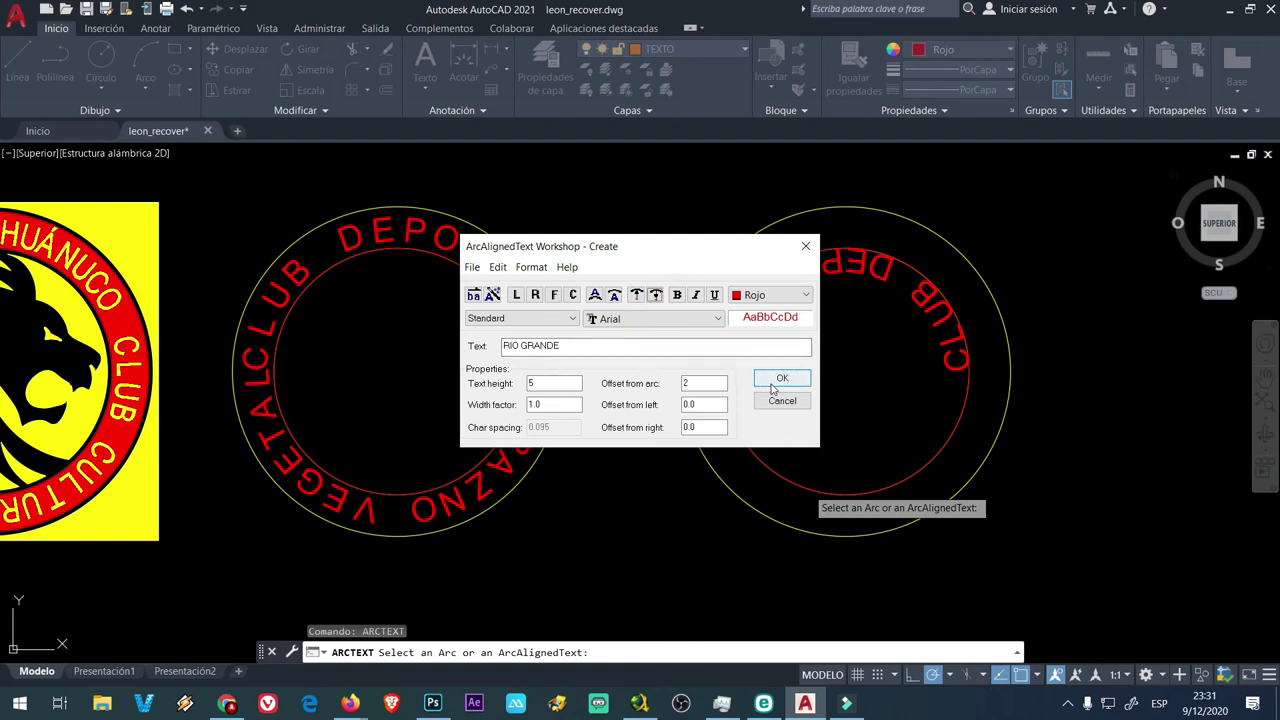
pyautogui.click(775, 384)
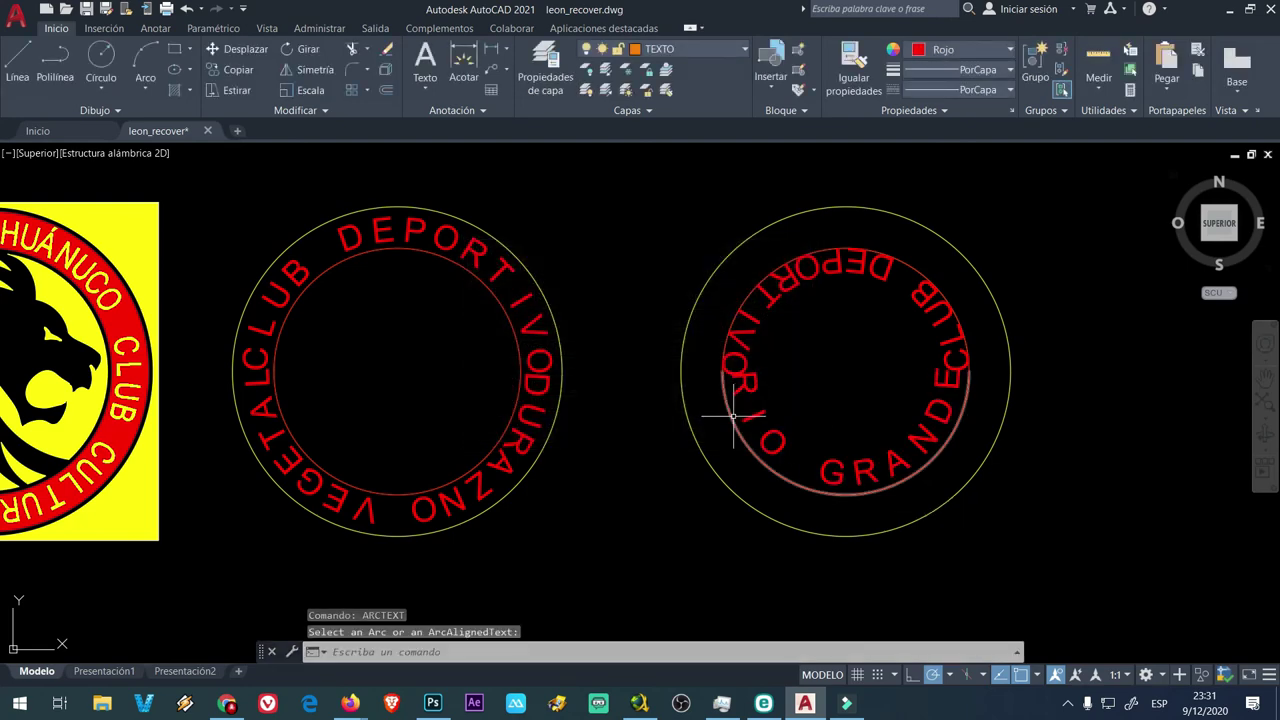
# Step: Zoom in and out on the ring drafts to check the arc-aligned lettering
pyautogui.scroll(2, 733, 419)
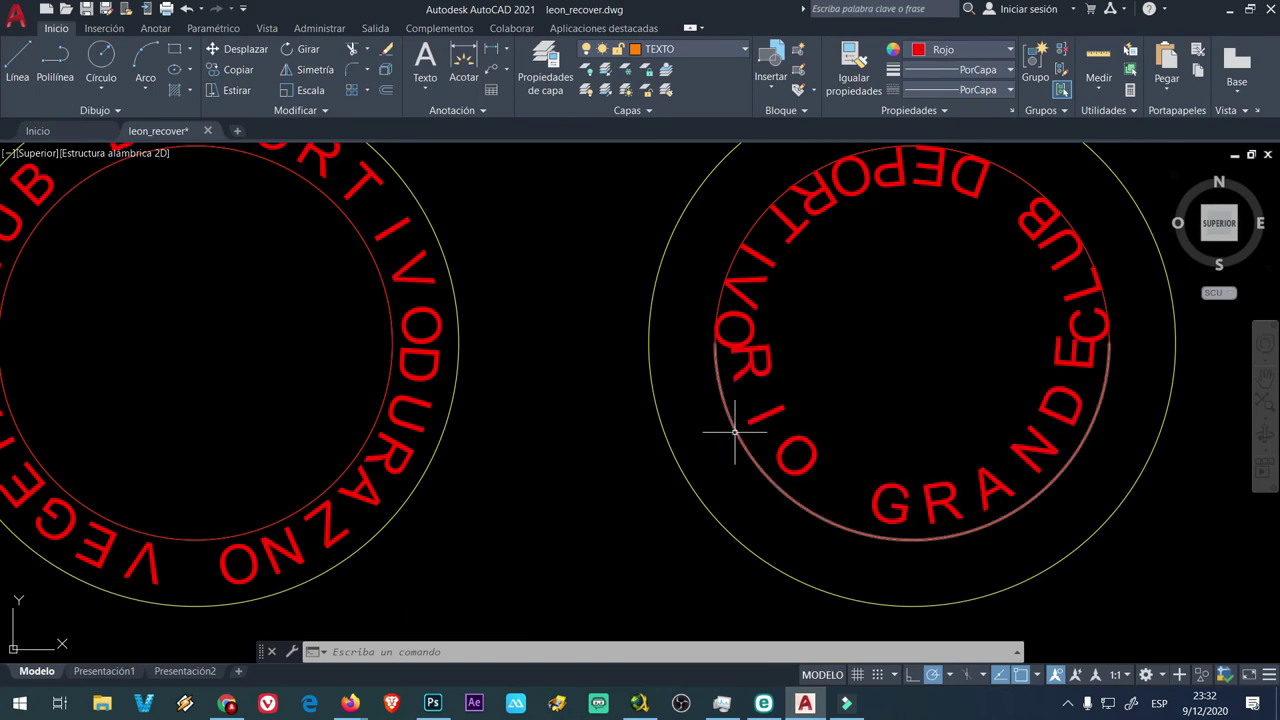
pyautogui.scroll(-2, 735, 440)
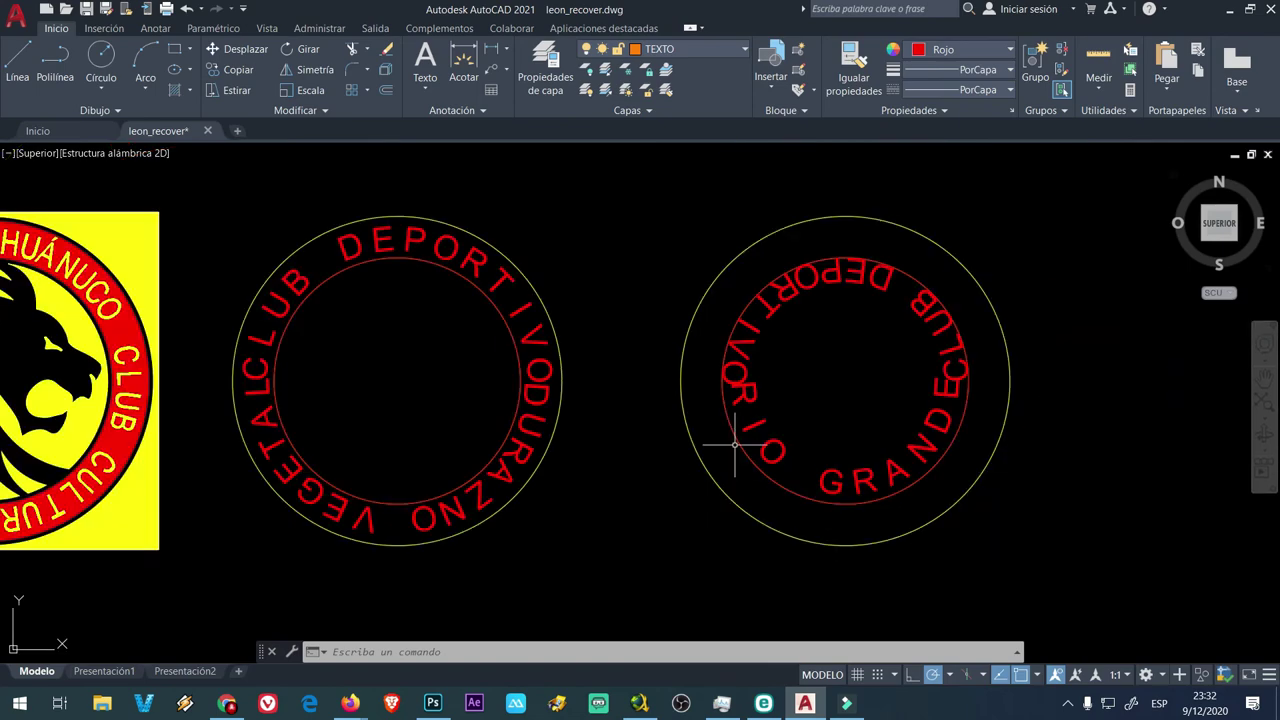
pyautogui.scroll(8, 749, 449)
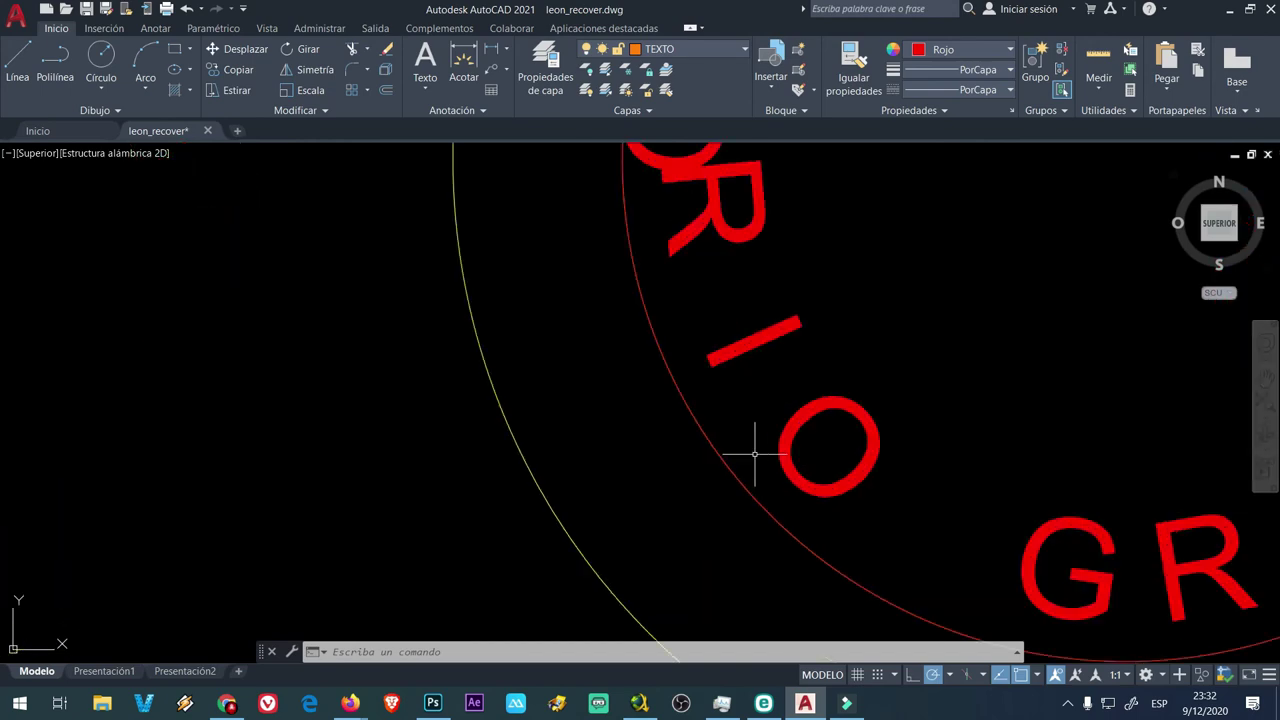
pyautogui.scroll(2, 757, 449)
pyautogui.scroll(-8, 777, 449)
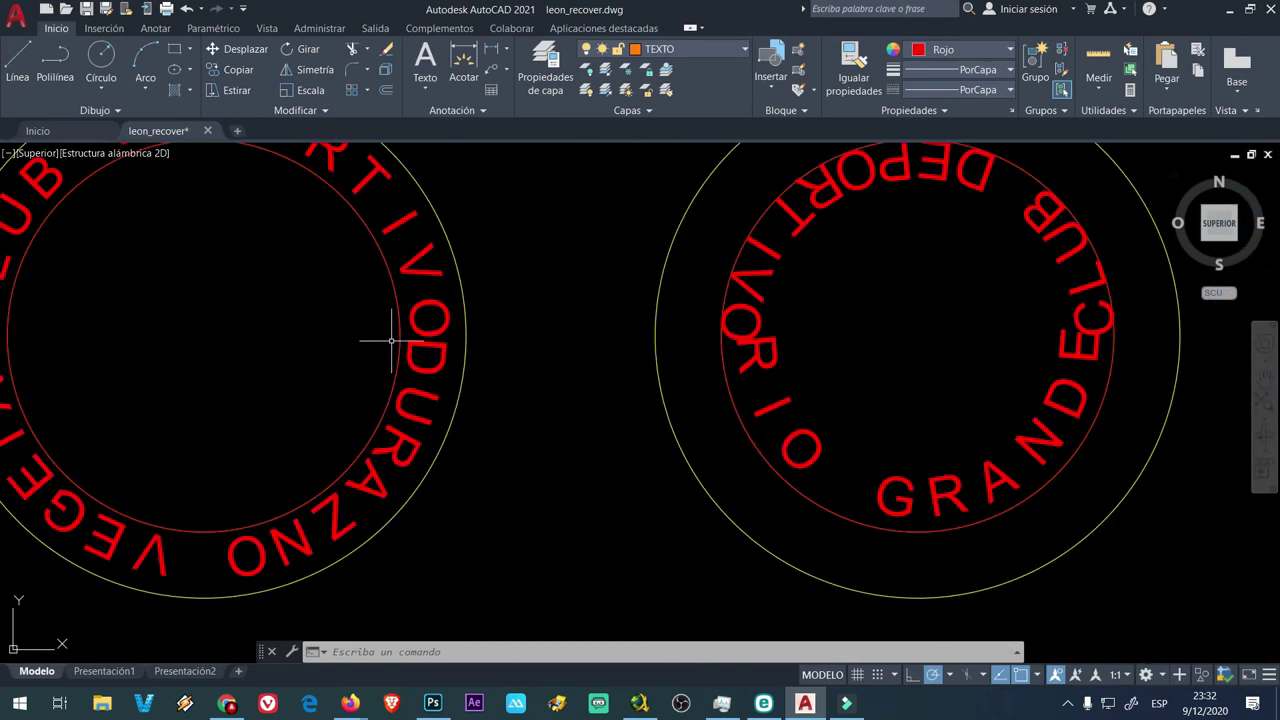
pyautogui.scroll(6, 391, 342)
pyautogui.scroll(-2, 443, 366)
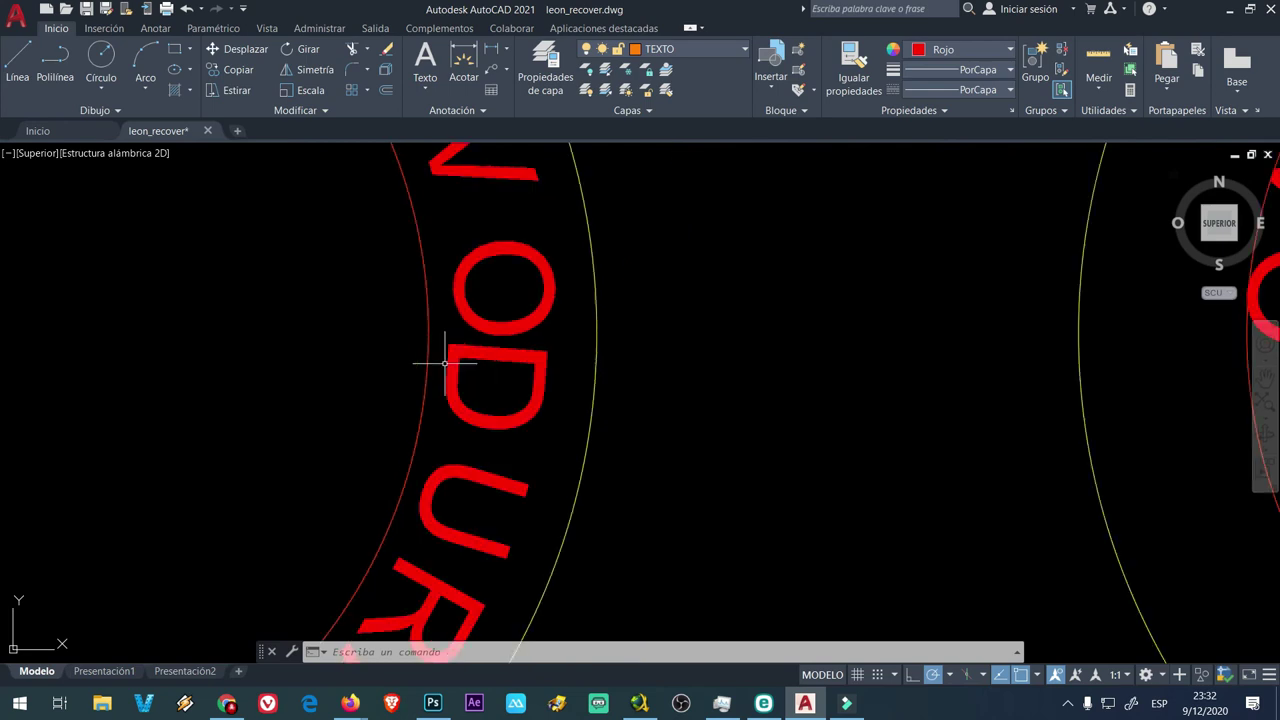
pyautogui.scroll(-3, 444, 370)
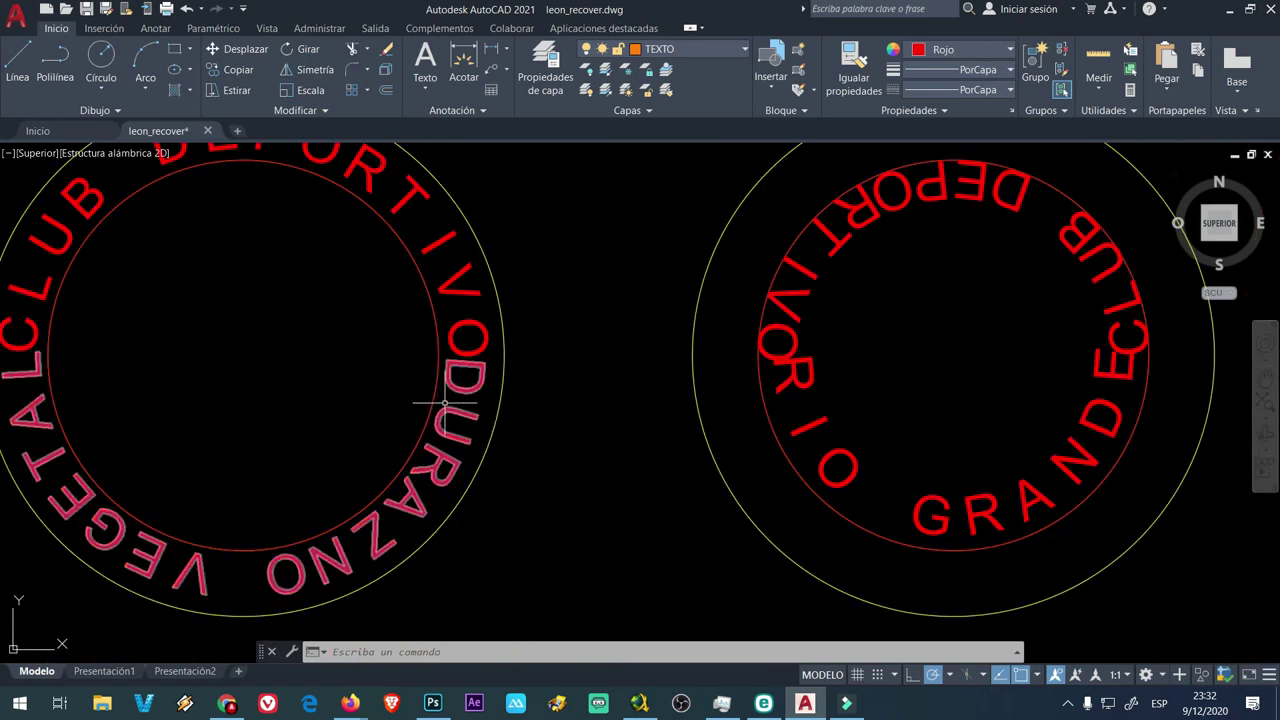
# Step: Pan across both rings to compare the red CLUB DEPORTIVO and RIO GRANDE lettering
pyautogui.moveTo(447, 392); pyautogui.dragTo(487, 470, button='middle')
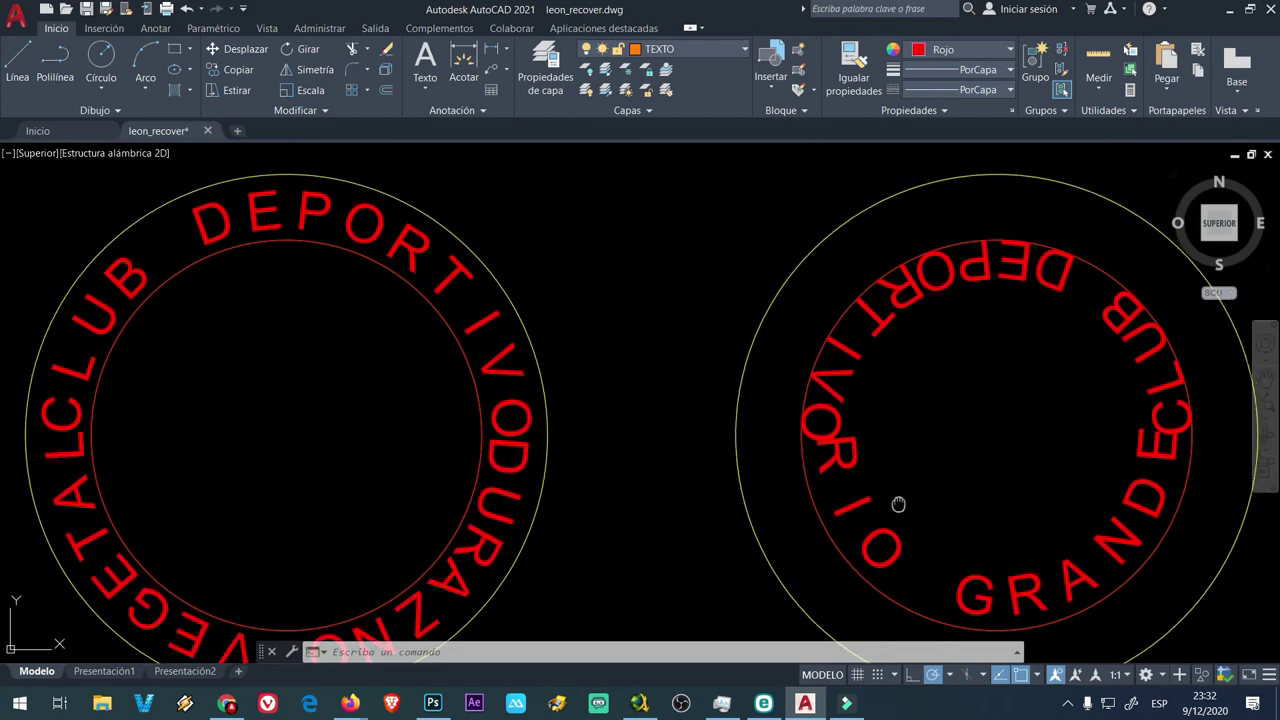
pyautogui.moveTo(898, 504); pyautogui.dragTo(696, 459, button='middle')
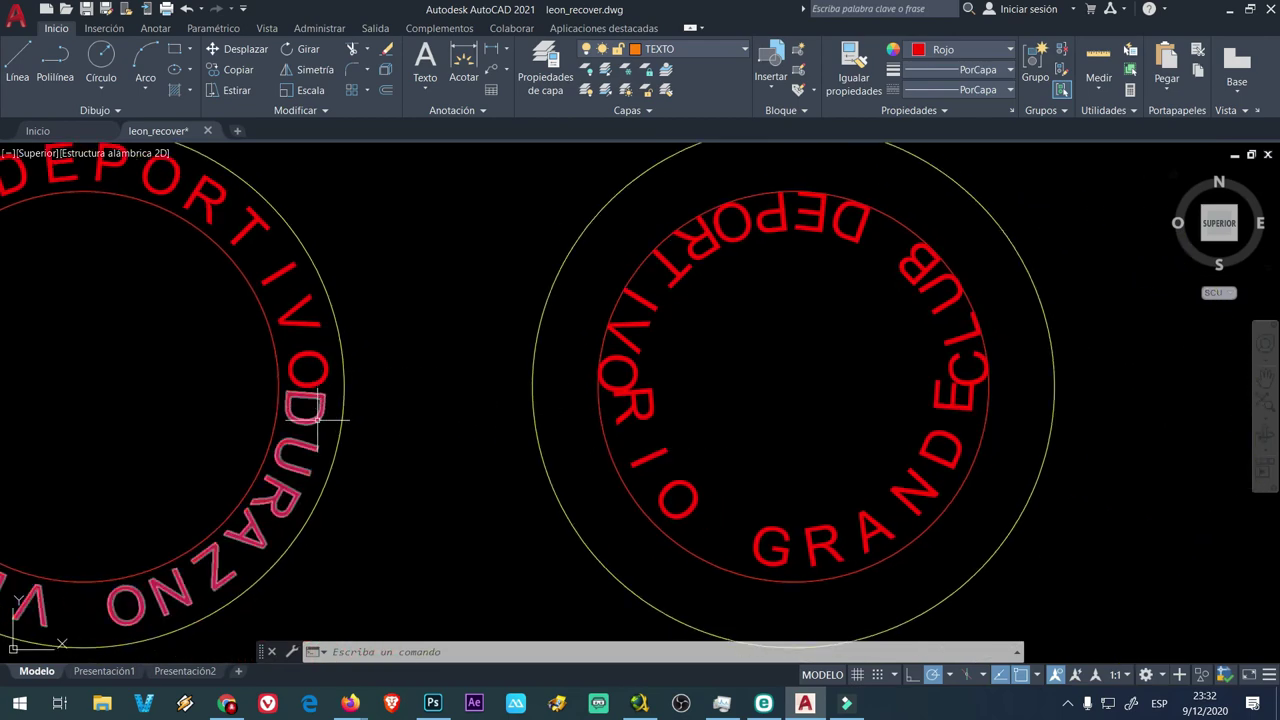
pyautogui.scroll(-2, 316, 420)
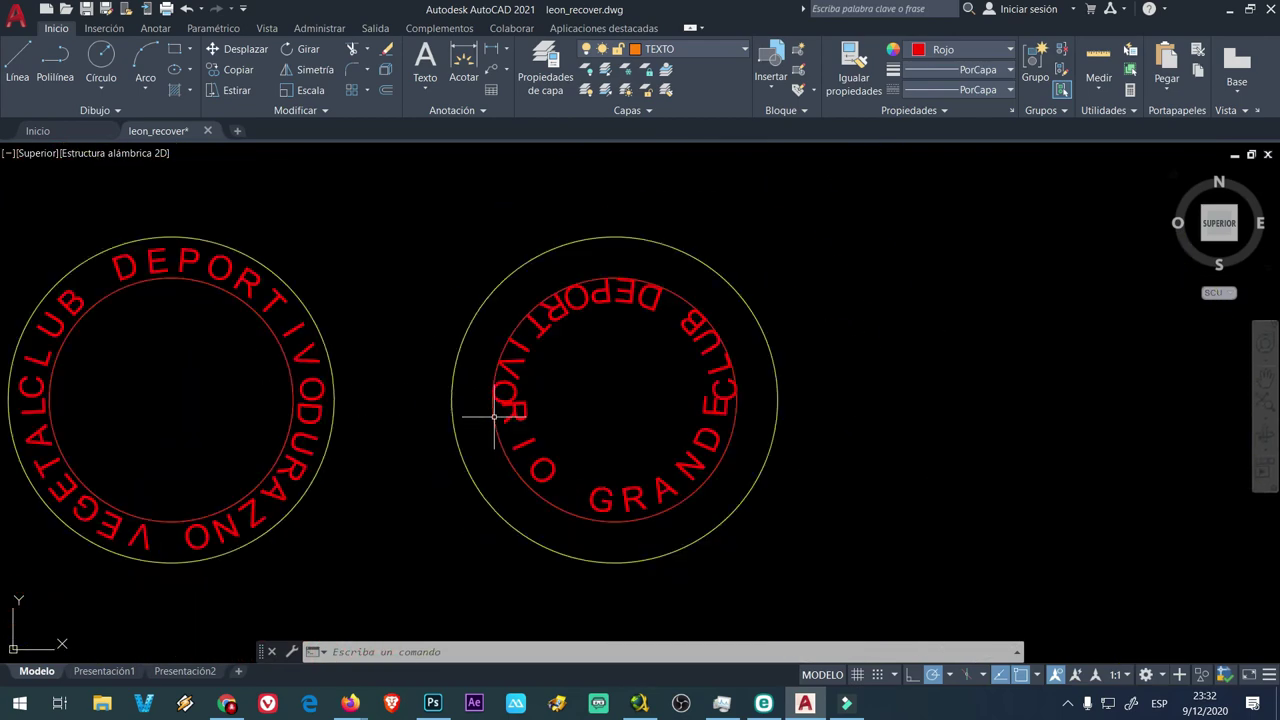
pyautogui.scroll(2, 490, 418)
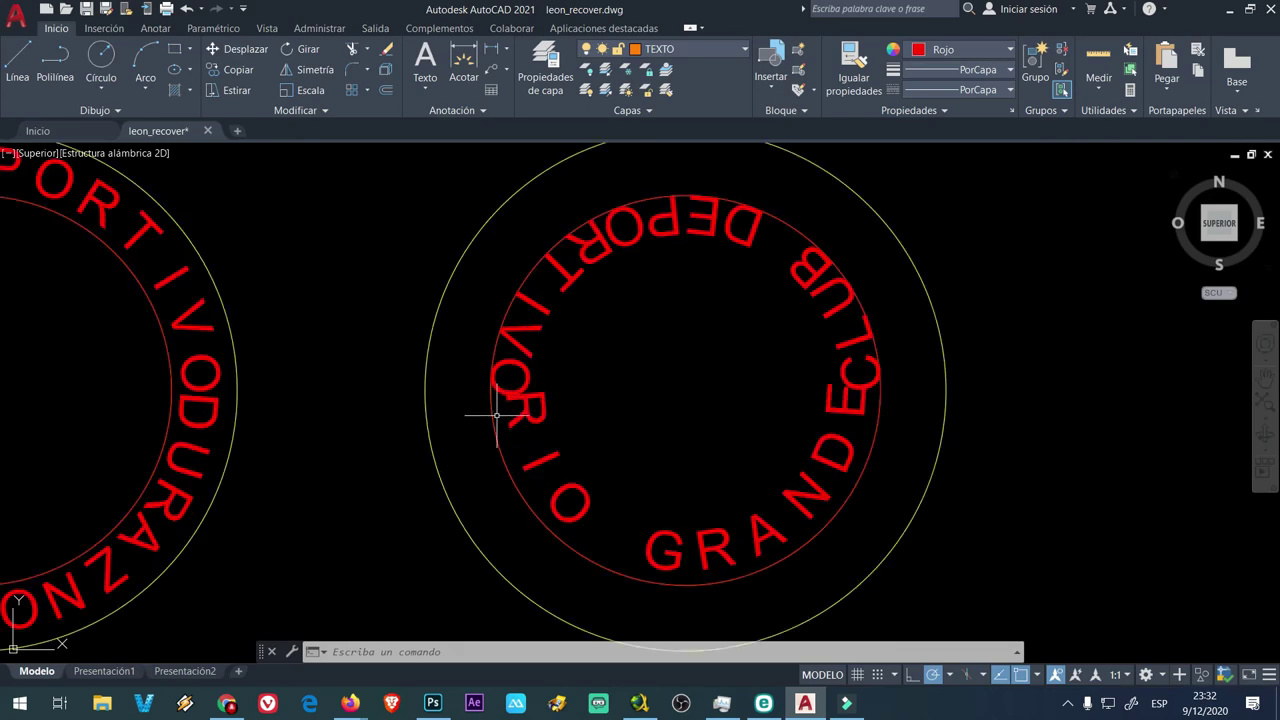
pyautogui.scroll(2, 496, 430)
pyautogui.scroll(2, 498, 437)
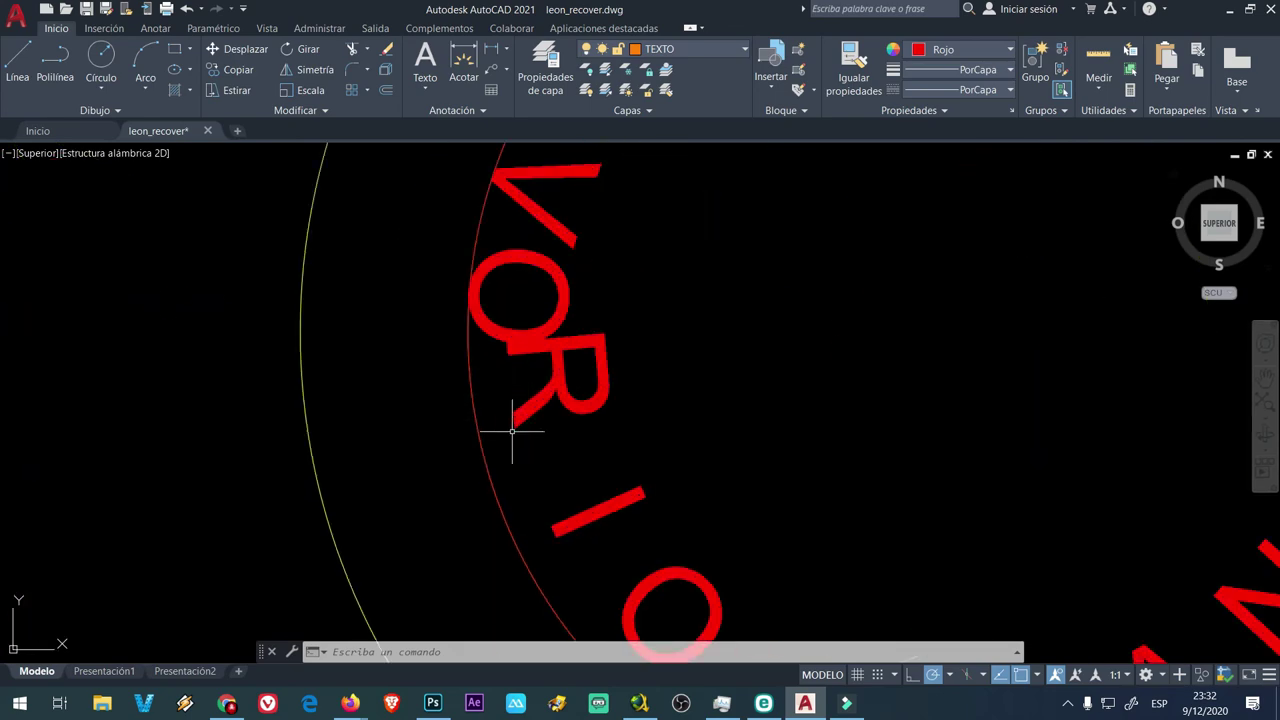
pyautogui.scroll(-4, 498, 441)
pyautogui.scroll(-3, 500, 443)
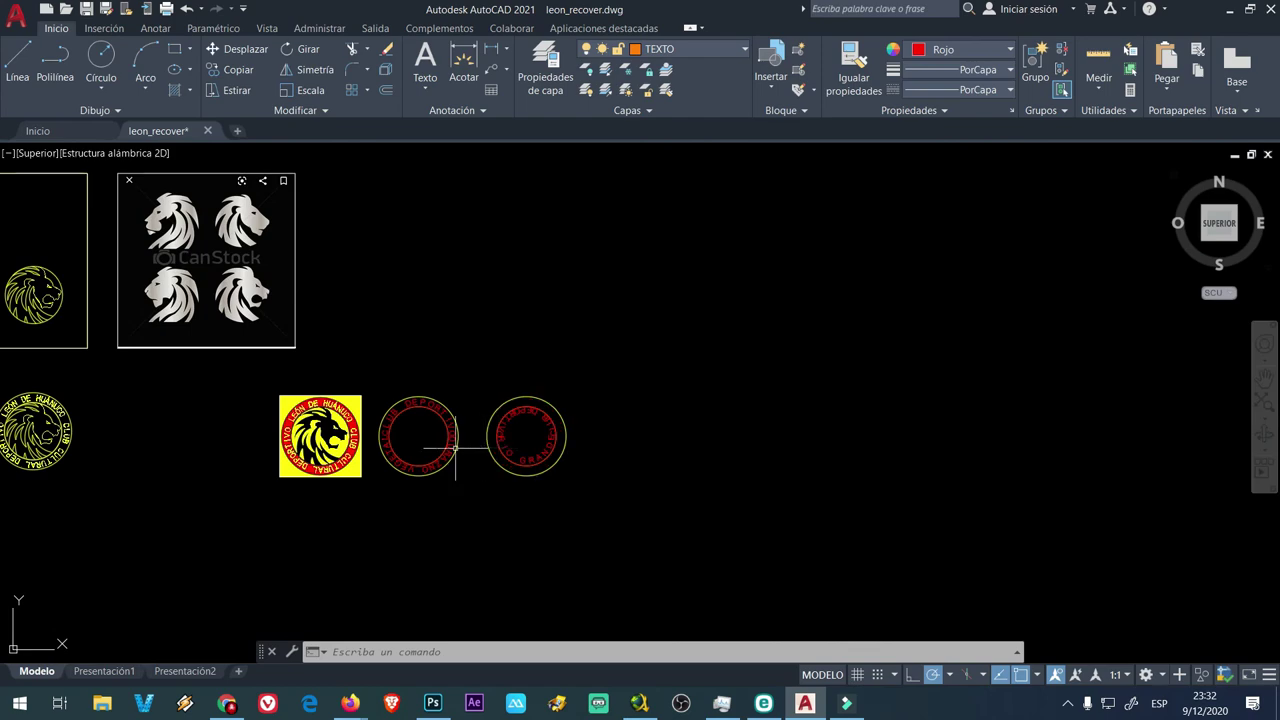
pyautogui.scroll(3, 398, 450)
# Step: Center the enlarged León de Huánuco lion reference emblem in the view
pyautogui.moveTo(334, 434)
pyautogui.mouseDown(button='middle')
pyautogui.moveTo(497, 449)
pyautogui.moveTo(880, 440)
pyautogui.mouseUp(button='middle')
pyautogui.scroll(4, 880, 440)
pyautogui.scroll(-2, 860, 435)
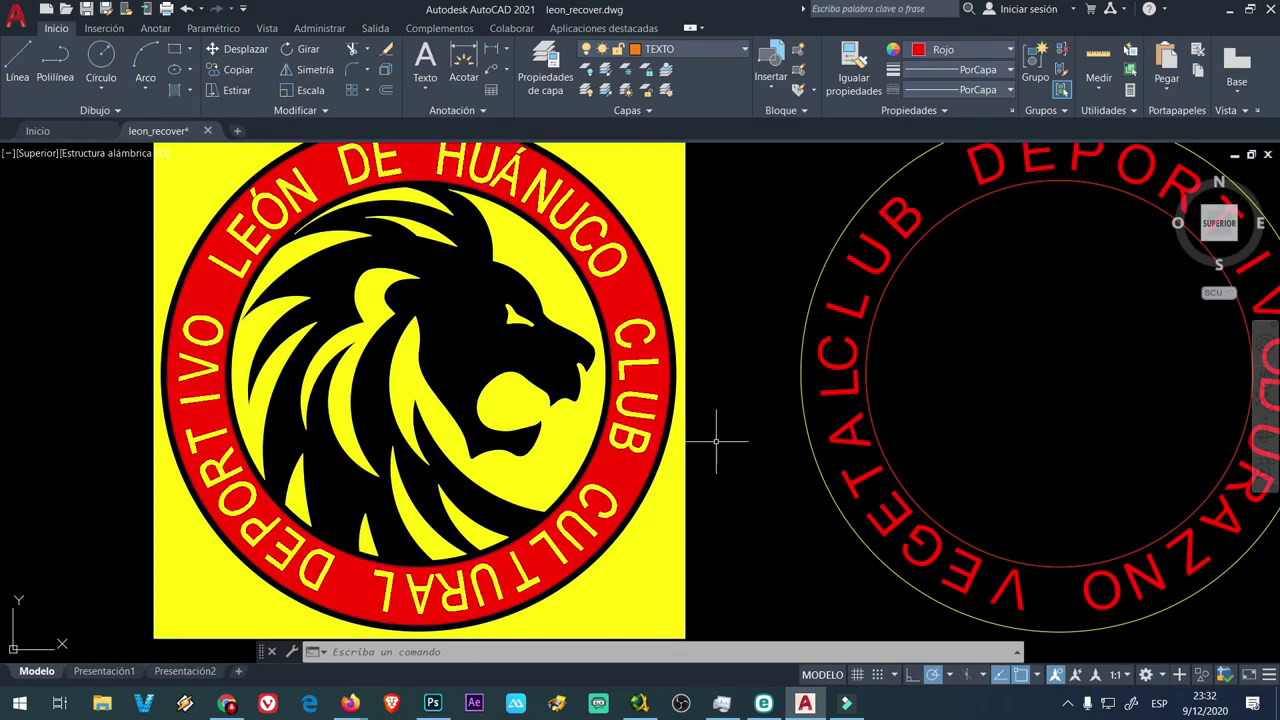
pyautogui.moveTo(737, 434); pyautogui.dragTo(966, 469, button='middle')
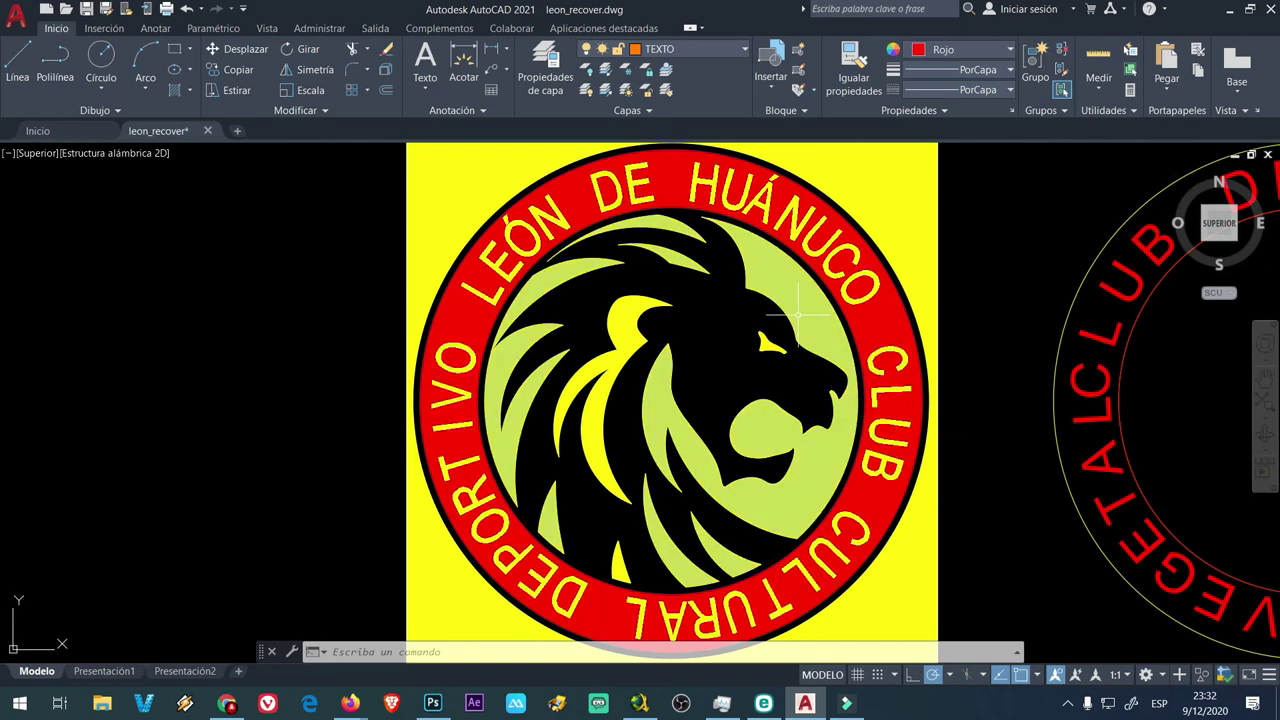